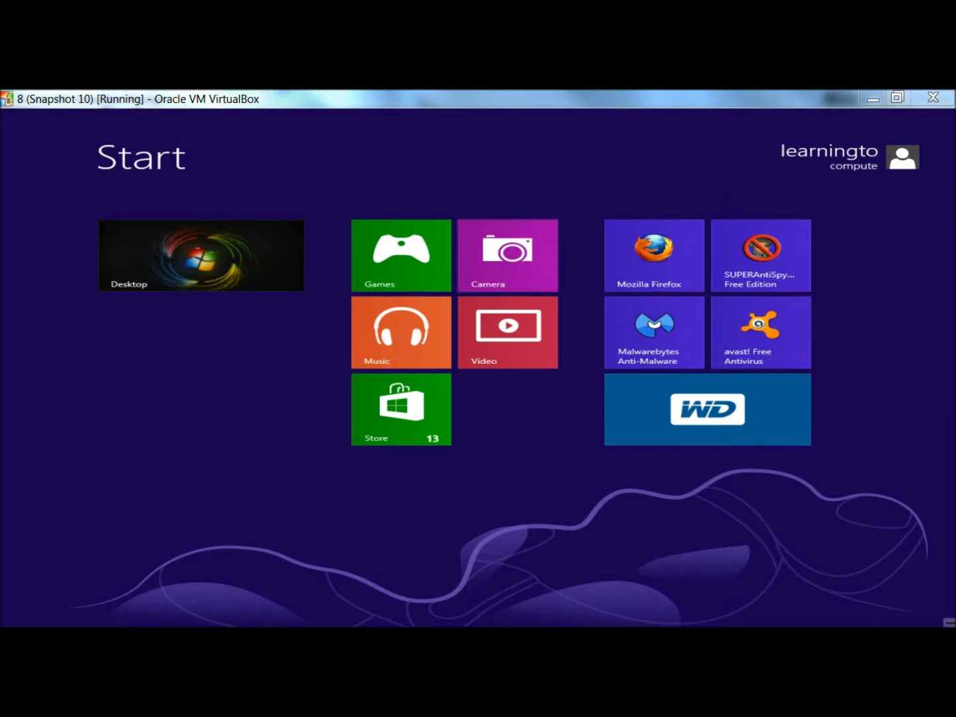
Search the Windows 8 apps for 'regedit' and launch the Registry Editor result.
mouse_move(947, 115)
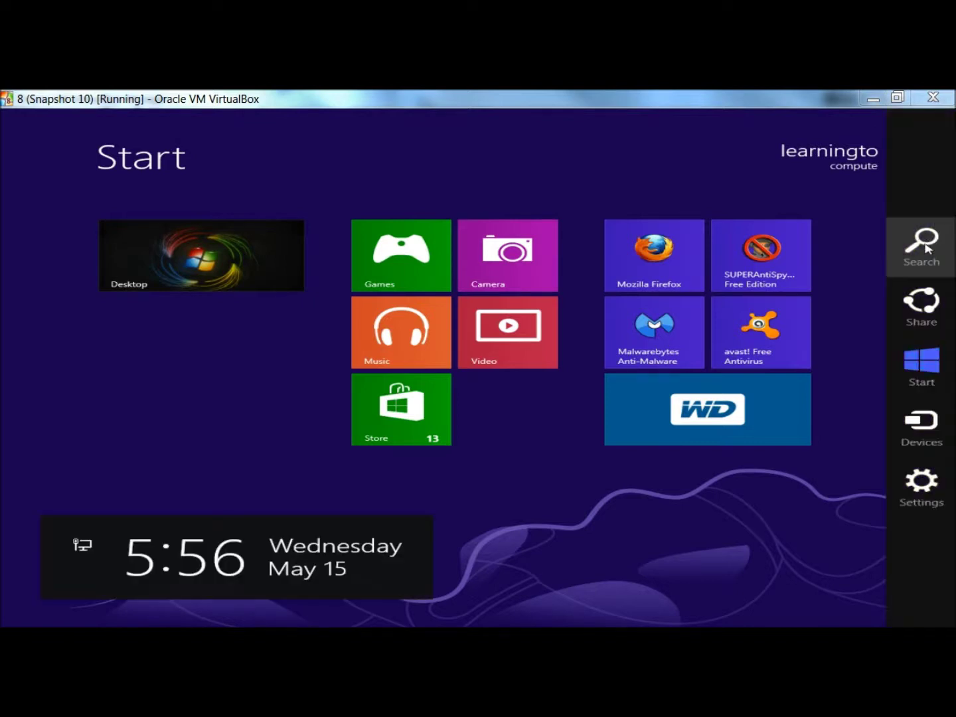
left_click(927, 247)
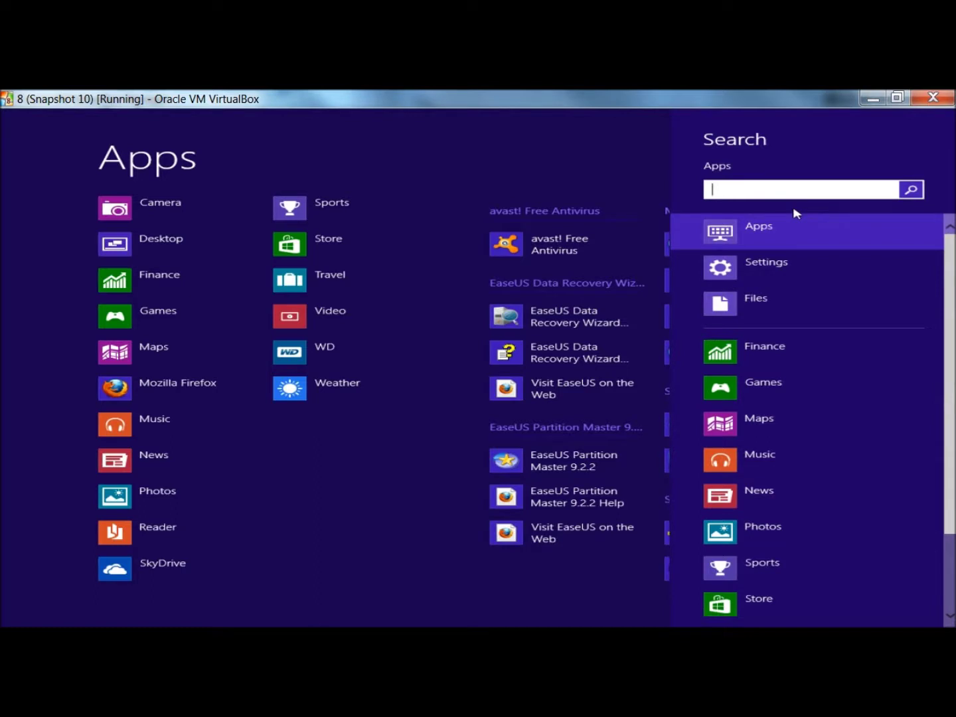
type("re")
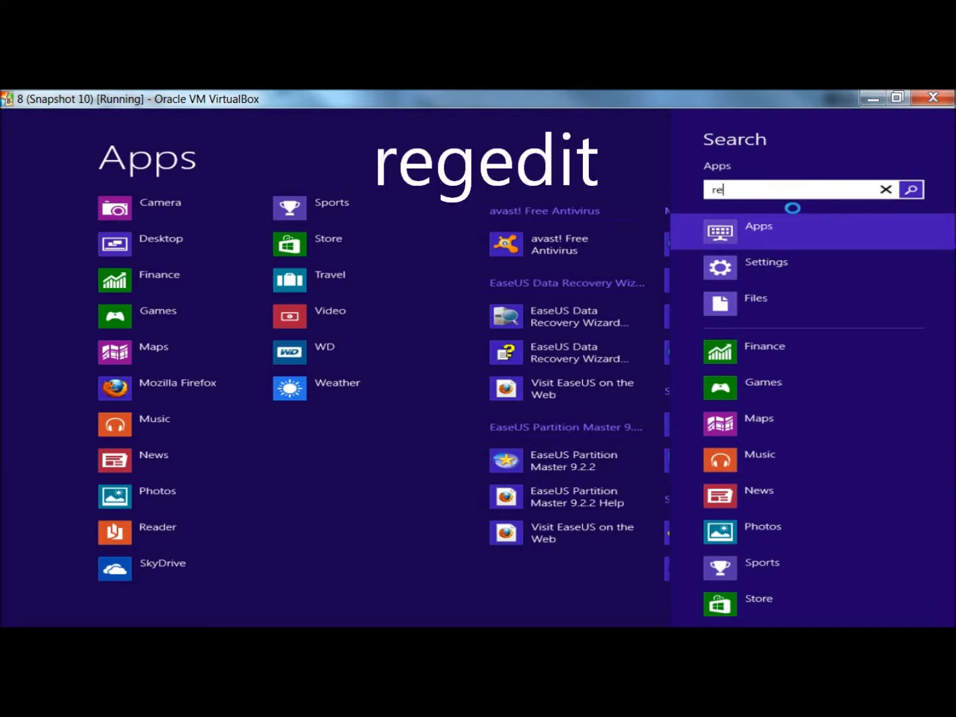
type("gedit")
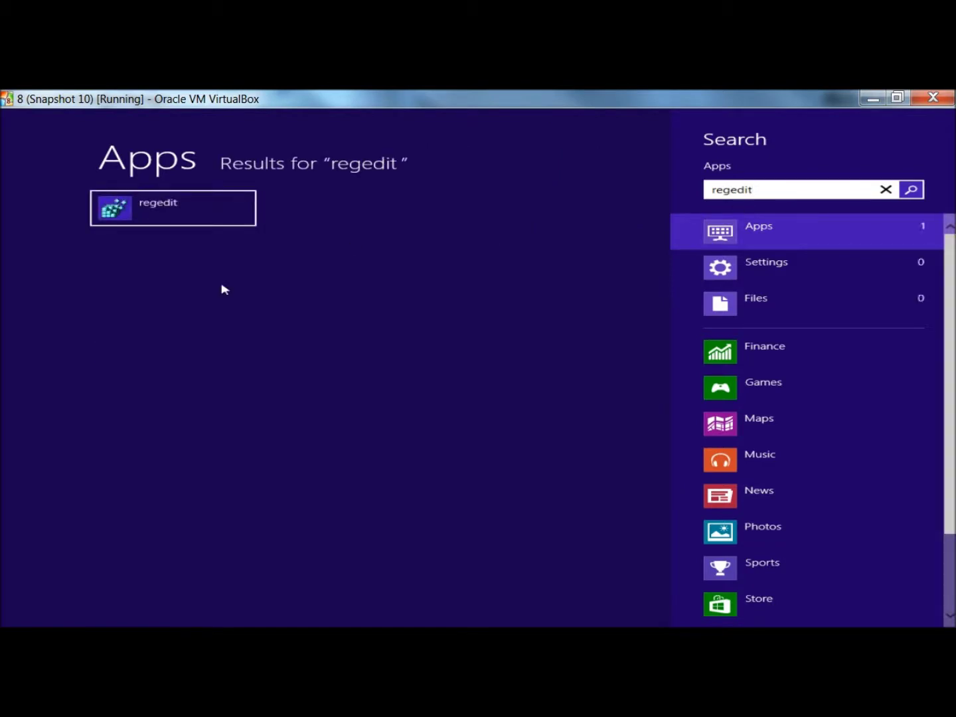
left_click(215, 213)
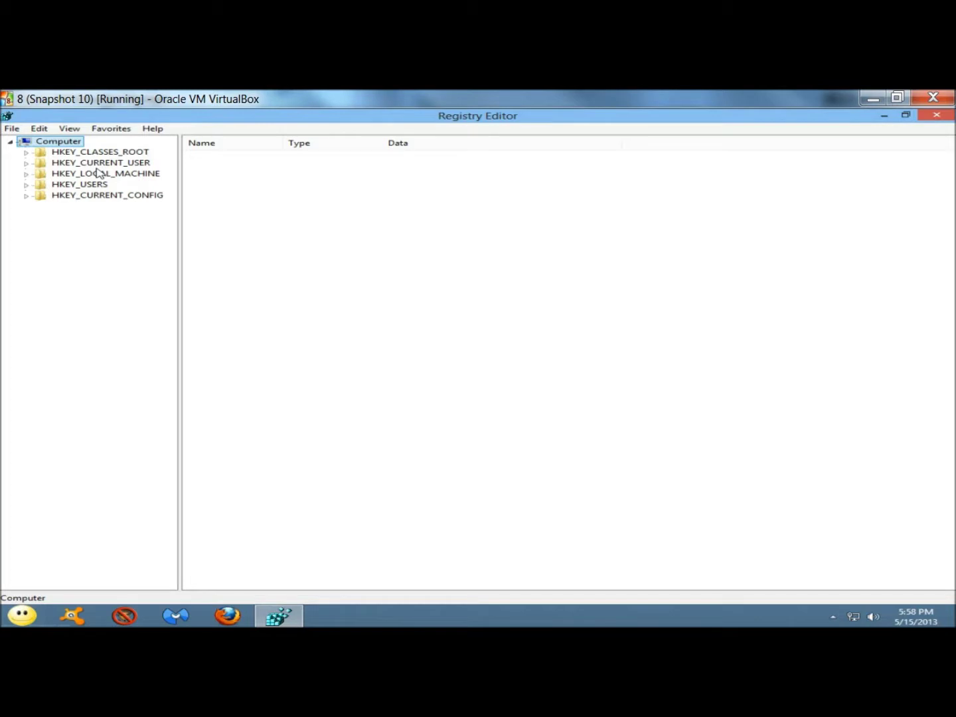
left_click(14, 131)
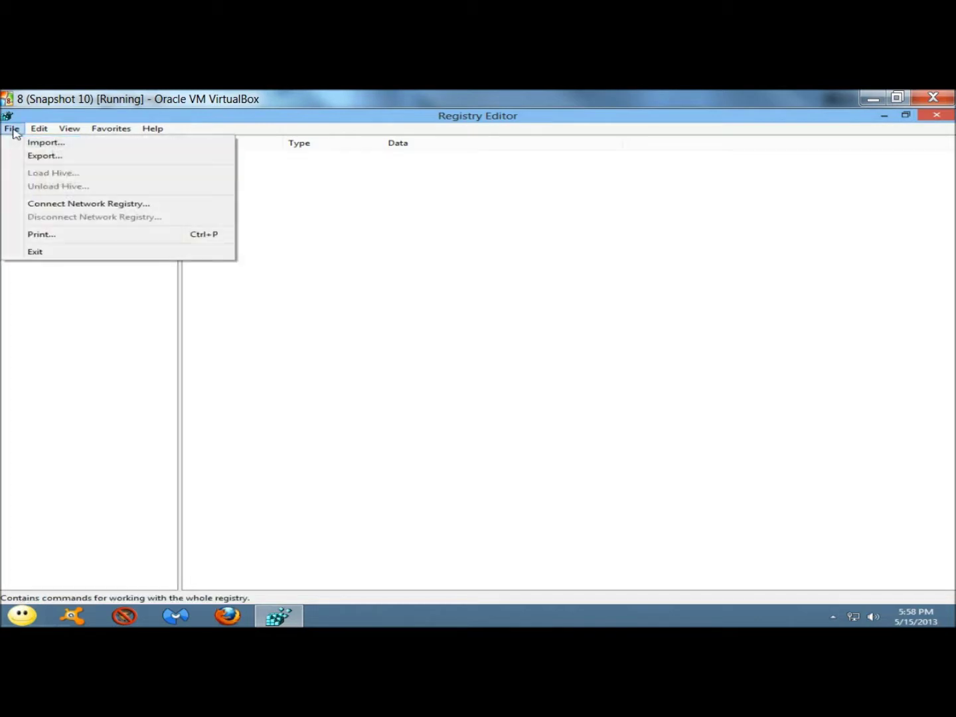
left_click(56, 145)
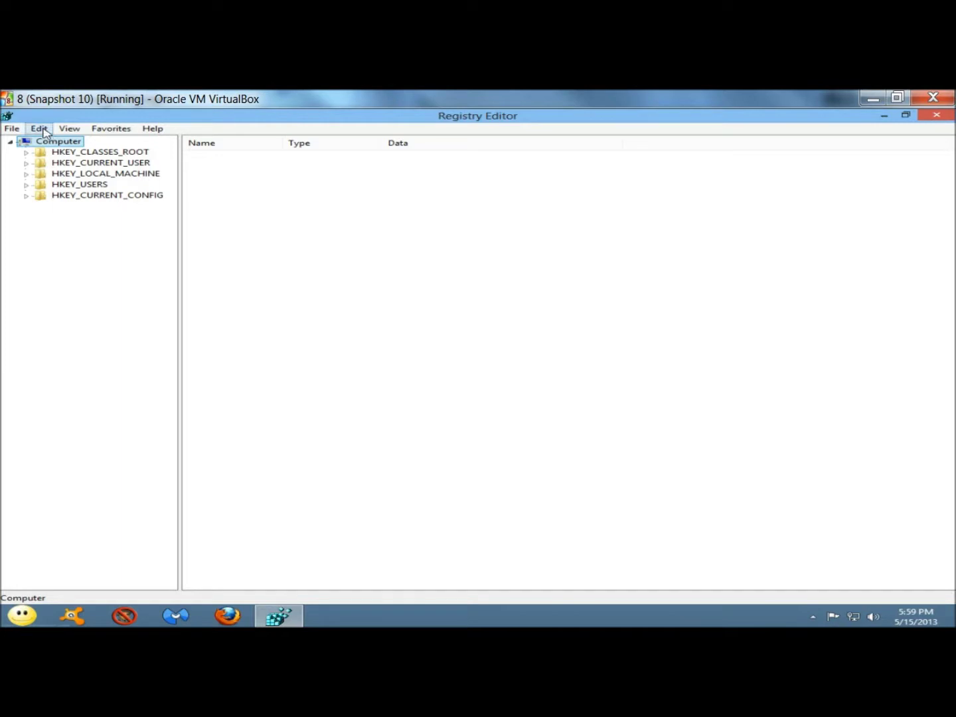
left_click(41, 130)
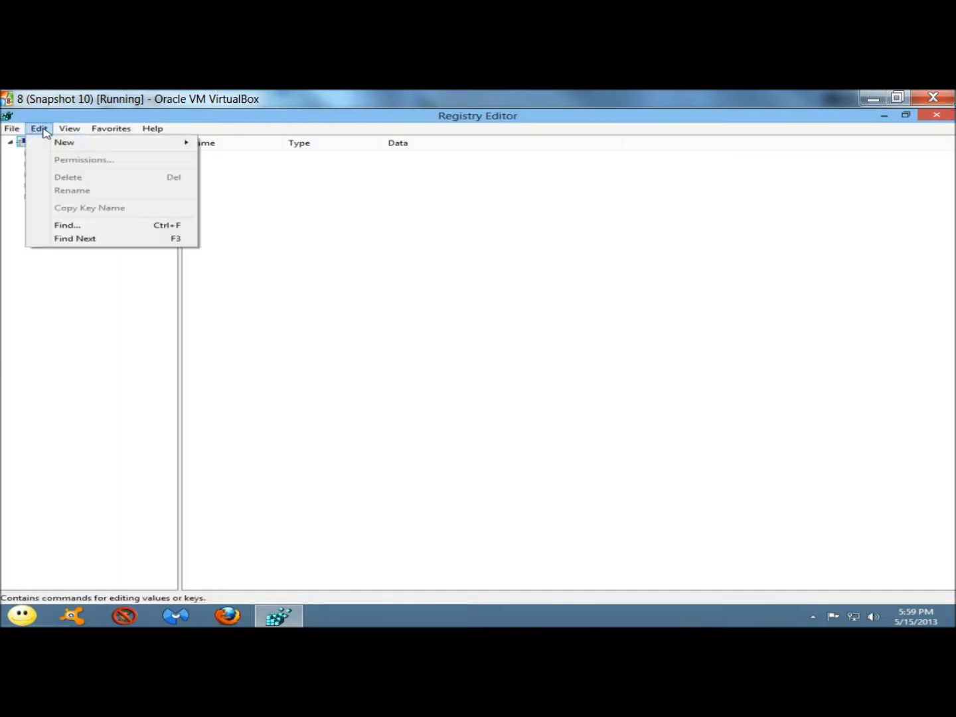
Search the registry for the first key matching 'shellnew' with Edit > Find.
left_click(70, 225)
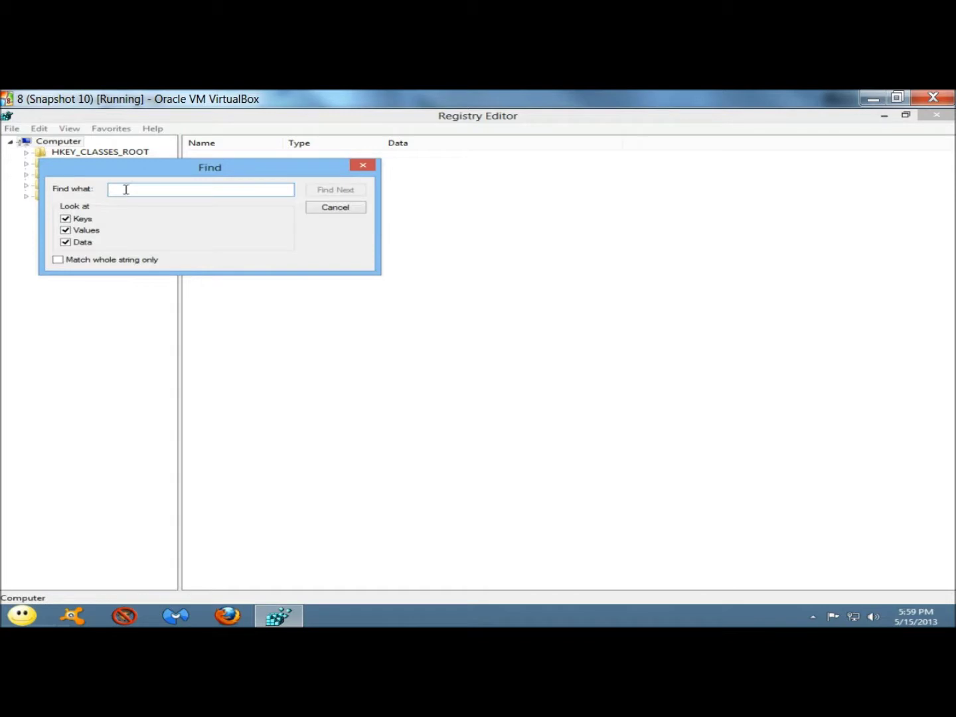
type("s")
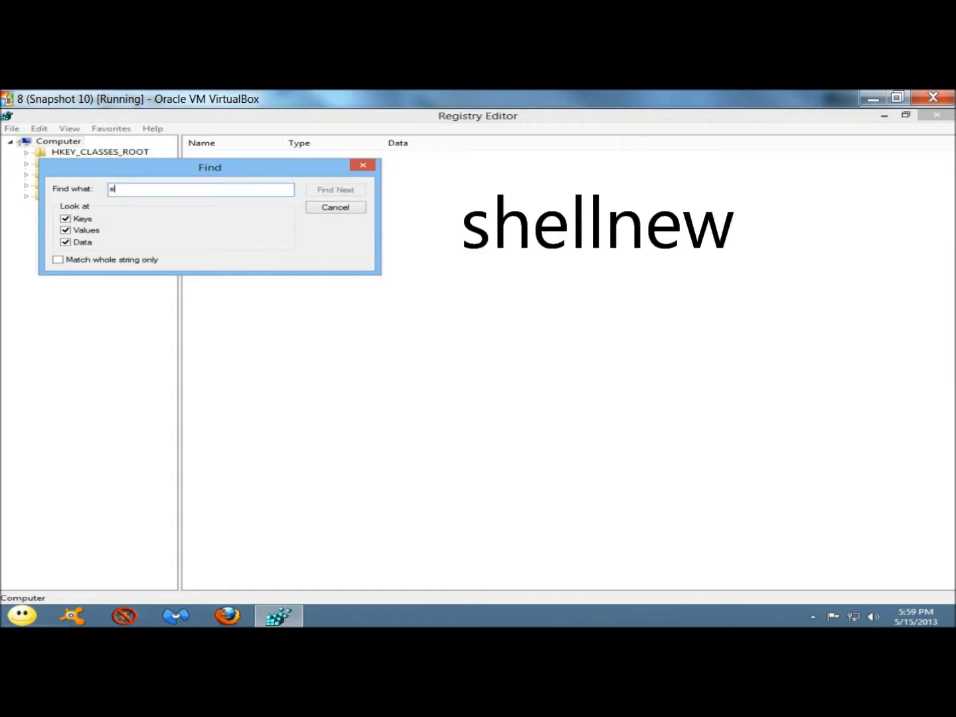
type("hellnew")
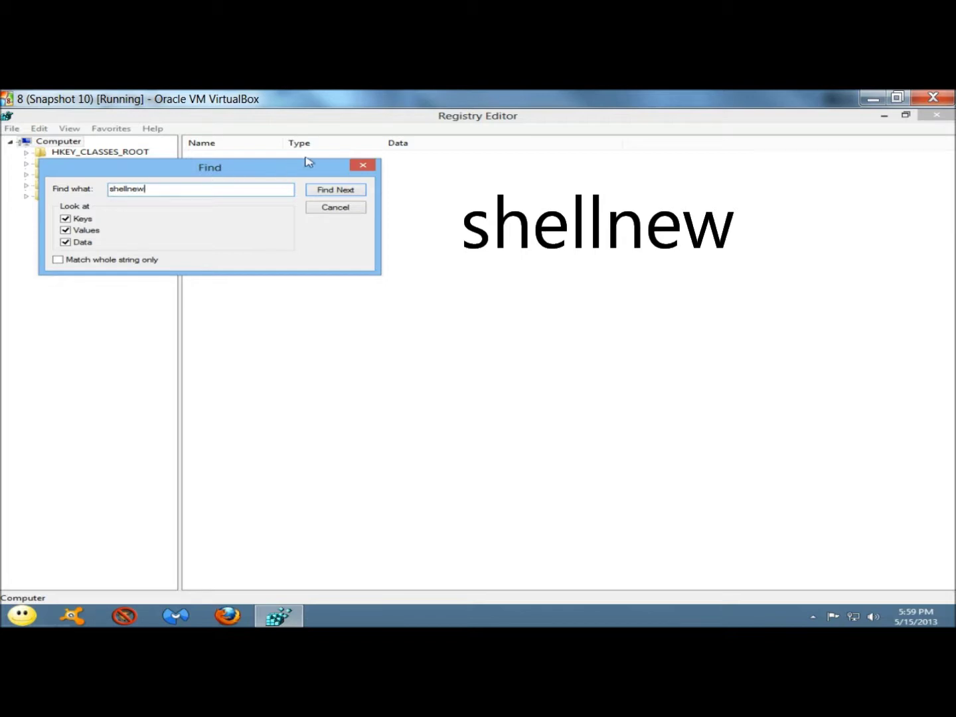
left_click(336, 190)
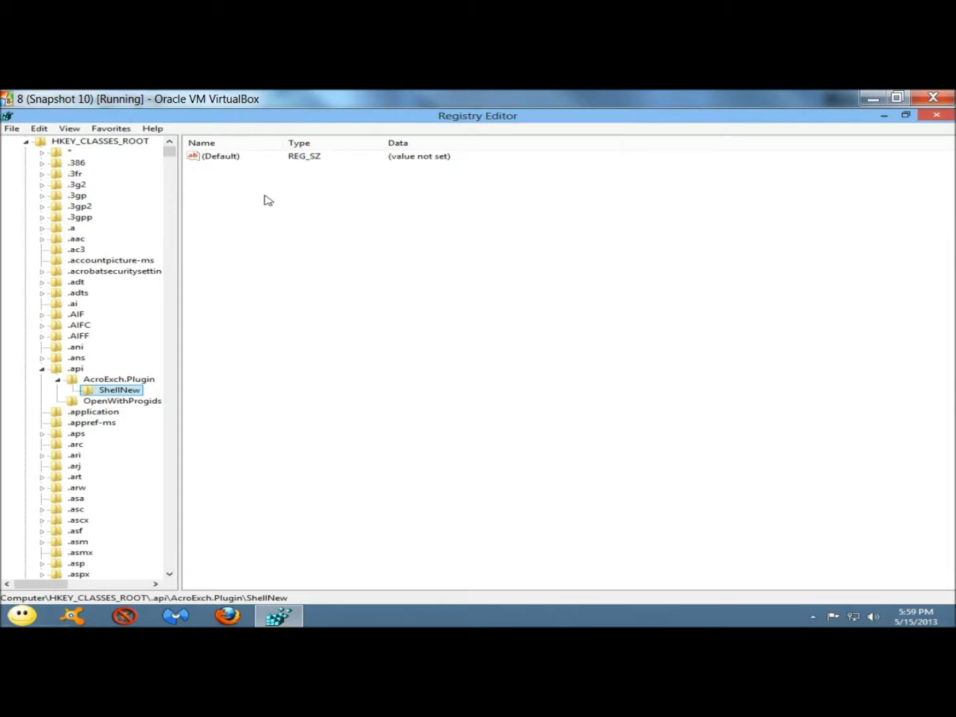
scroll(168, 314, "up", 1)
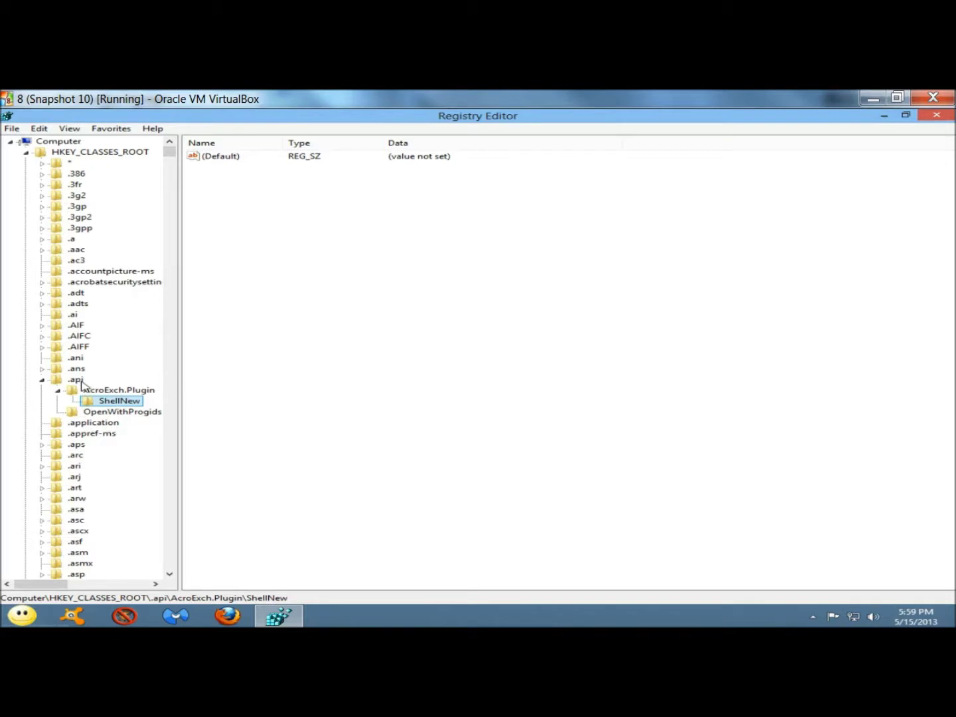
scroll(89, 391, "down", 1)
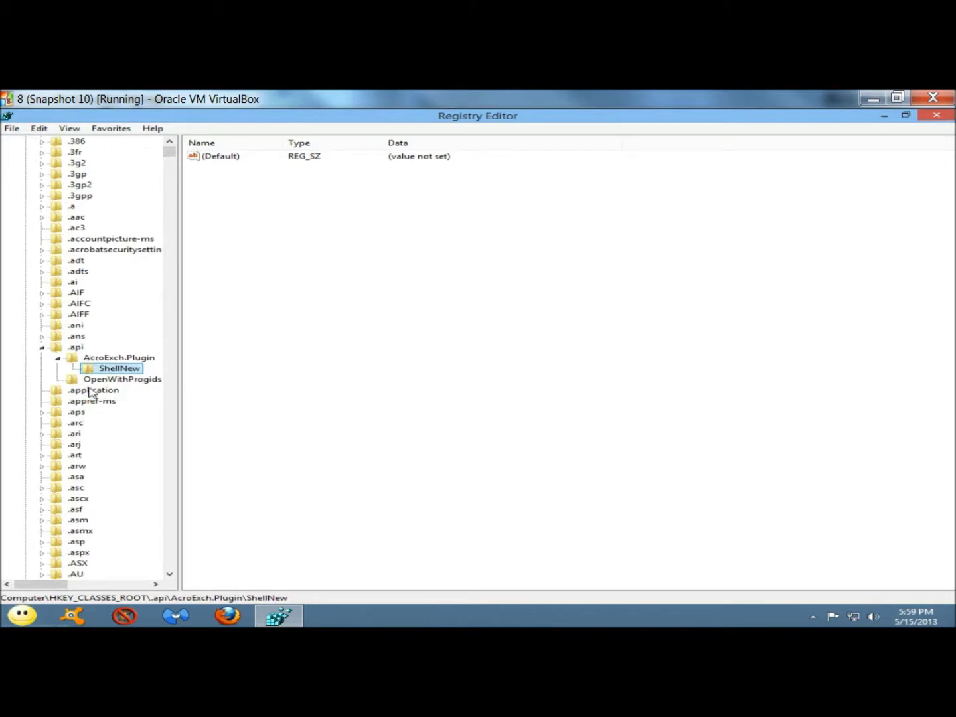
scroll(97, 397, "up", 1)
Find Next twice to reach the ShellNew key under .bmp.
key("F3")
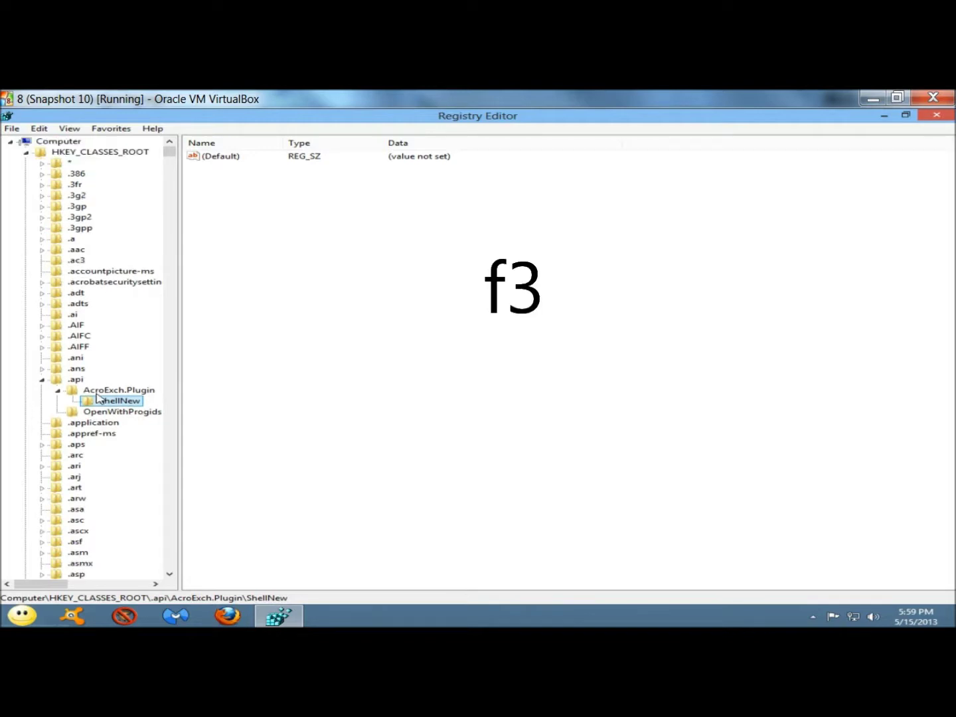
key("F3")
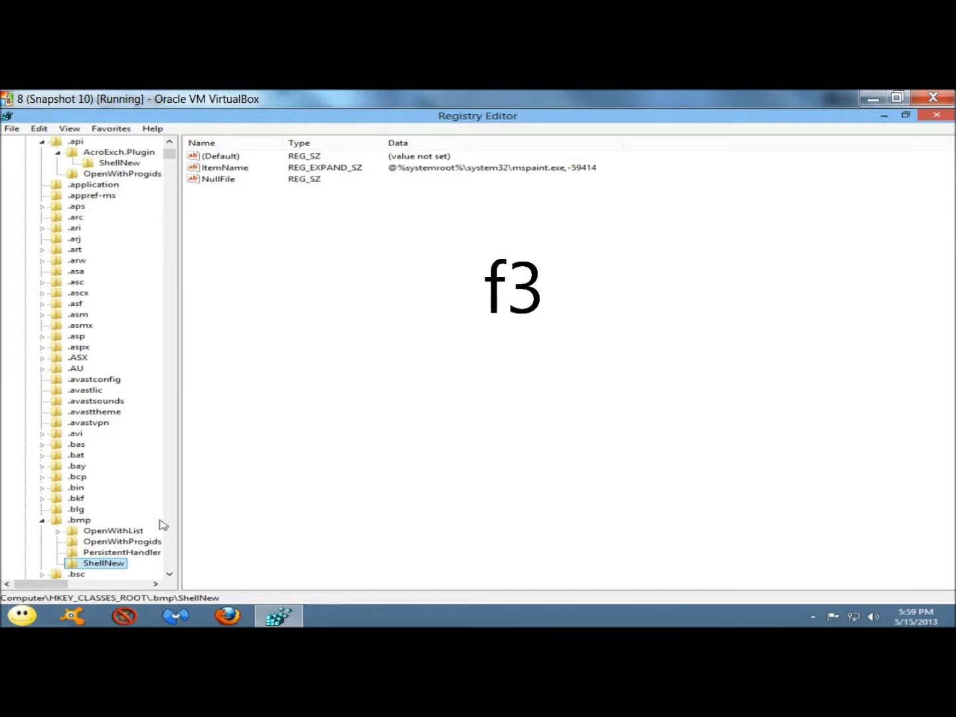
scroll(87, 459, "down", 2)
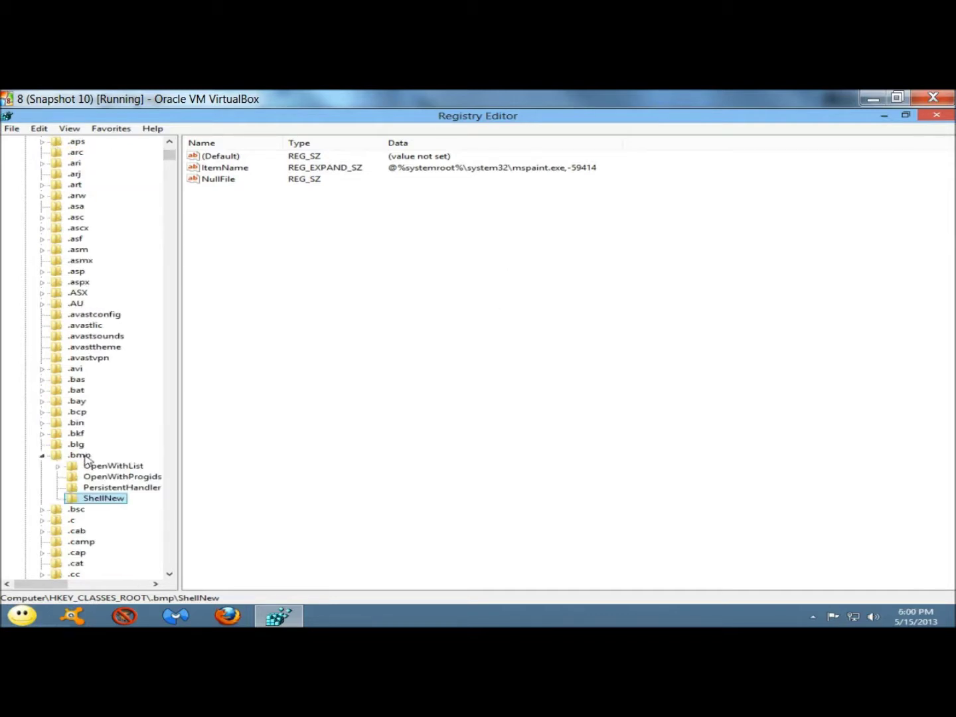
Rename the .bmp ShellNew key to ShellNew%%.
right_click(126, 498)
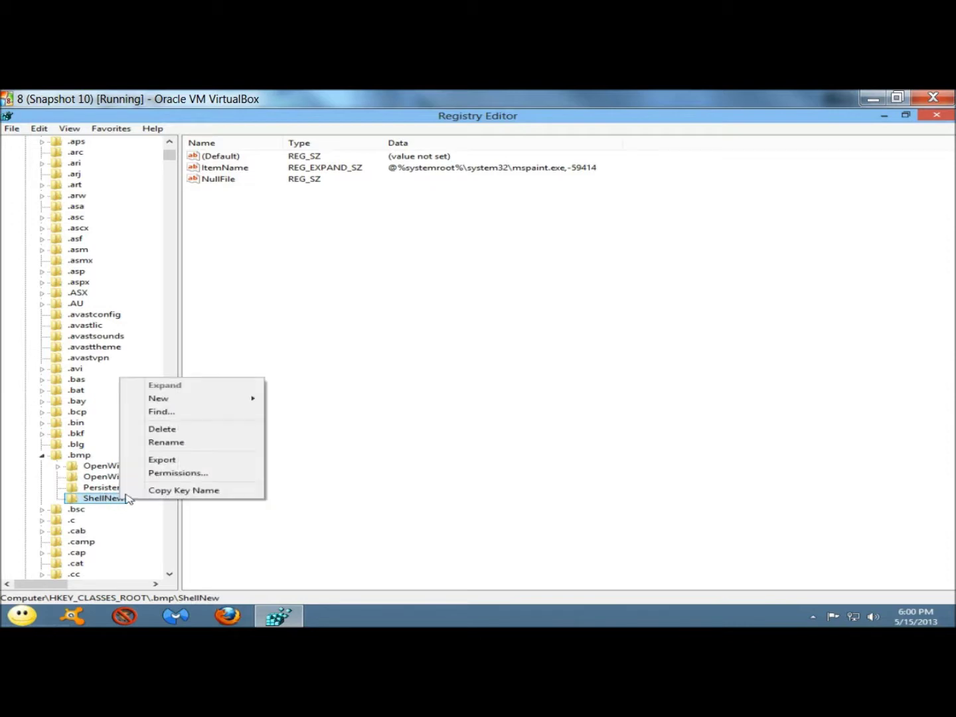
left_click(162, 442)
key("End")
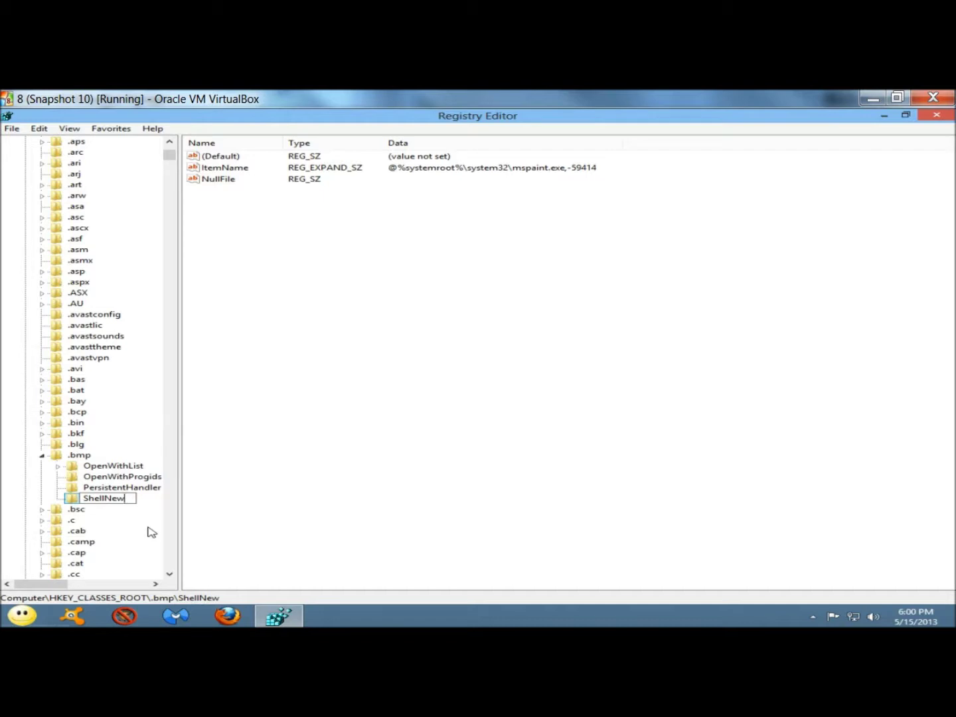
type("%%")
left_click(270, 483)
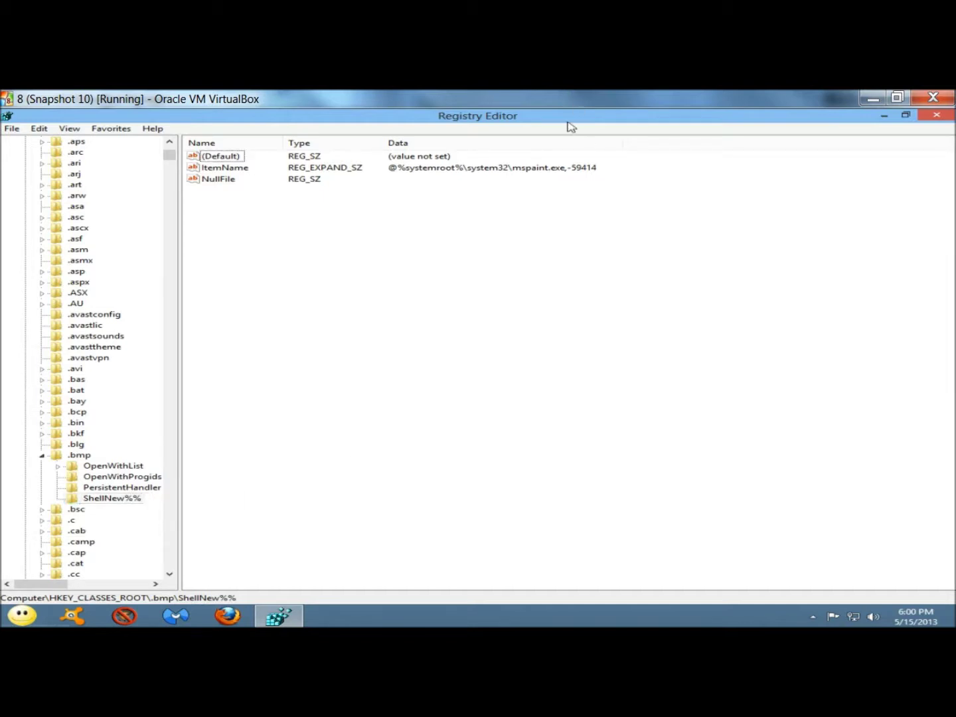
Check the desktop New menu, then find the next ShellNew key, under .contact.
left_click_drag(570, 118, 564, 245)
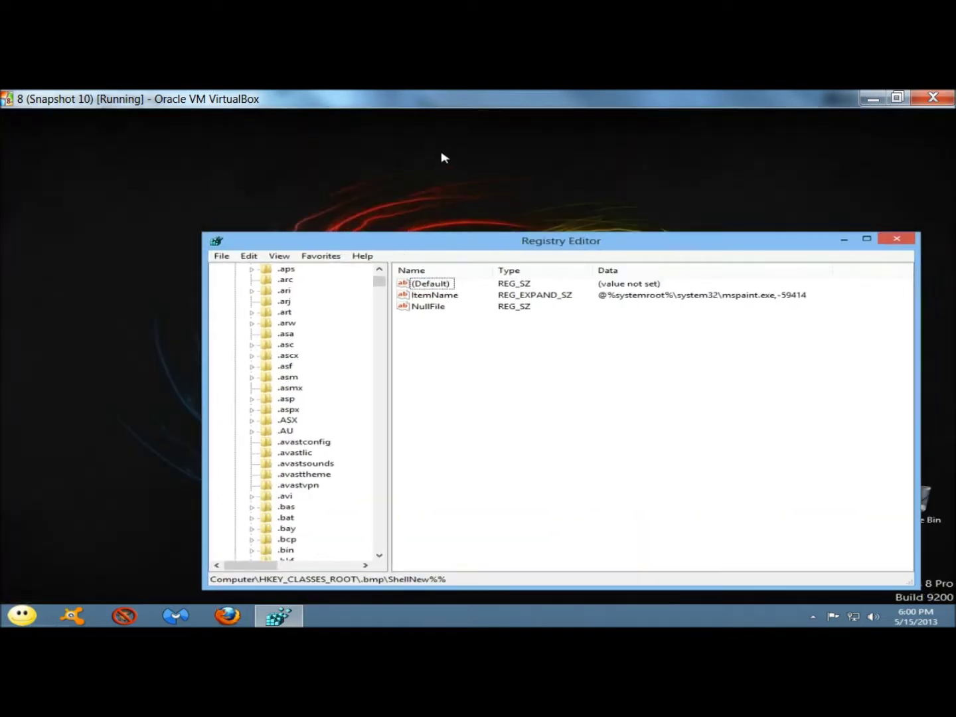
right_click(443, 140)
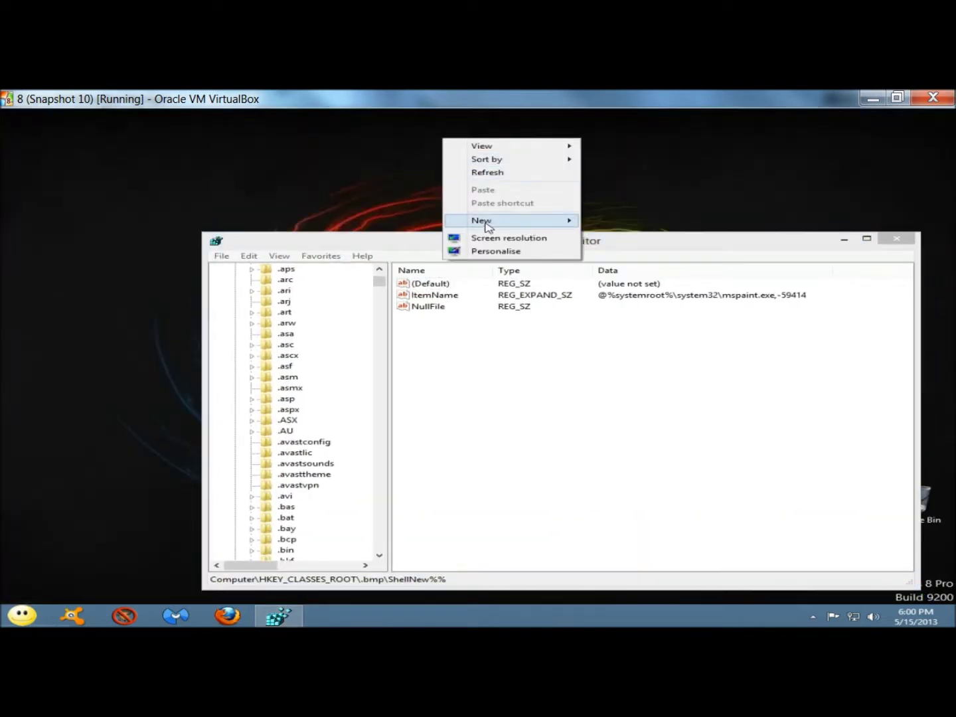
mouse_move(489, 222)
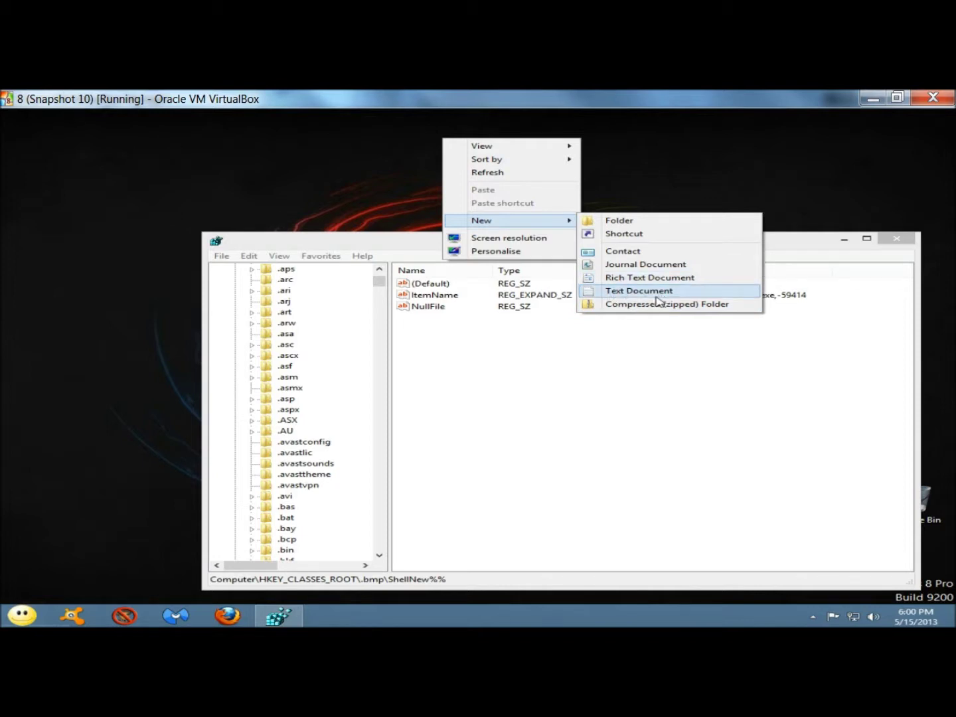
left_click(391, 244)
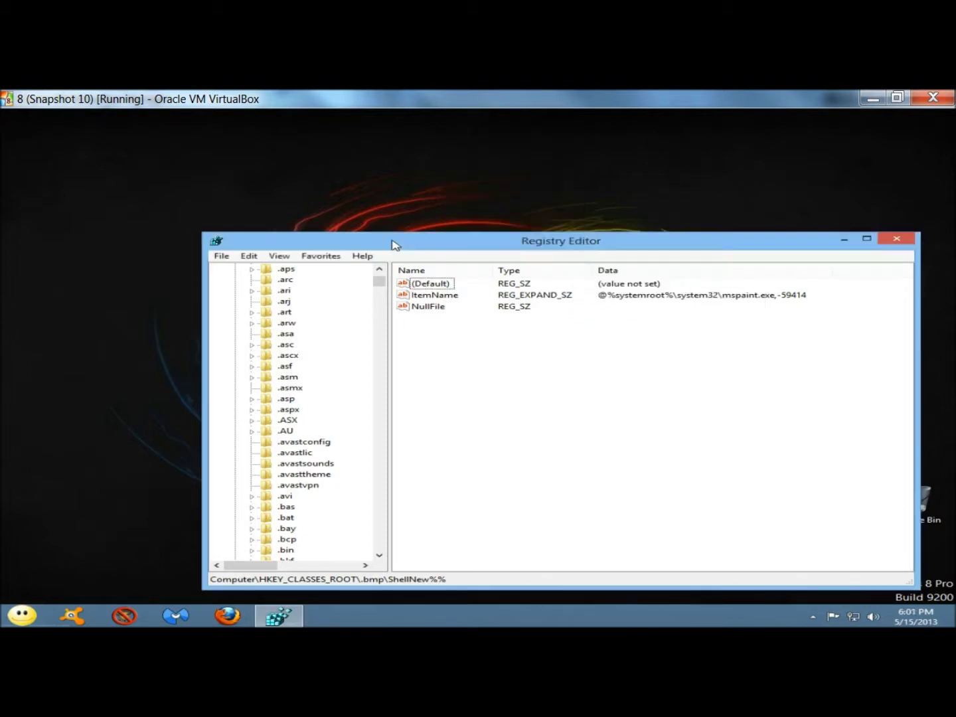
double_click(392, 244)
key("F3")
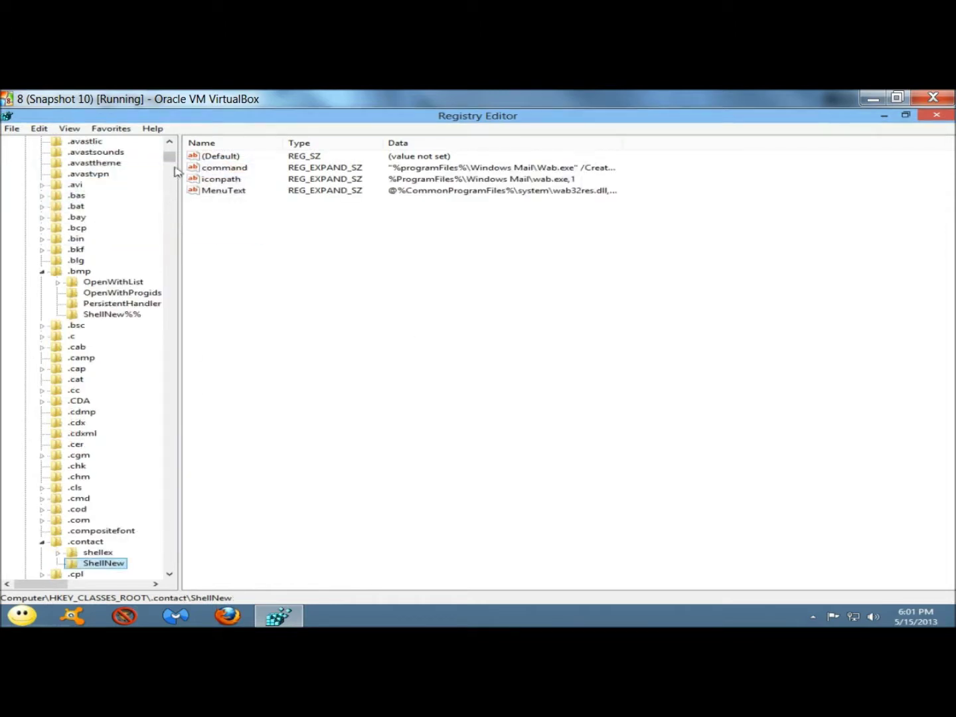
Rename the .contact ShellNew key to ShellNew%%.
scroll(169, 161, "down", 11)
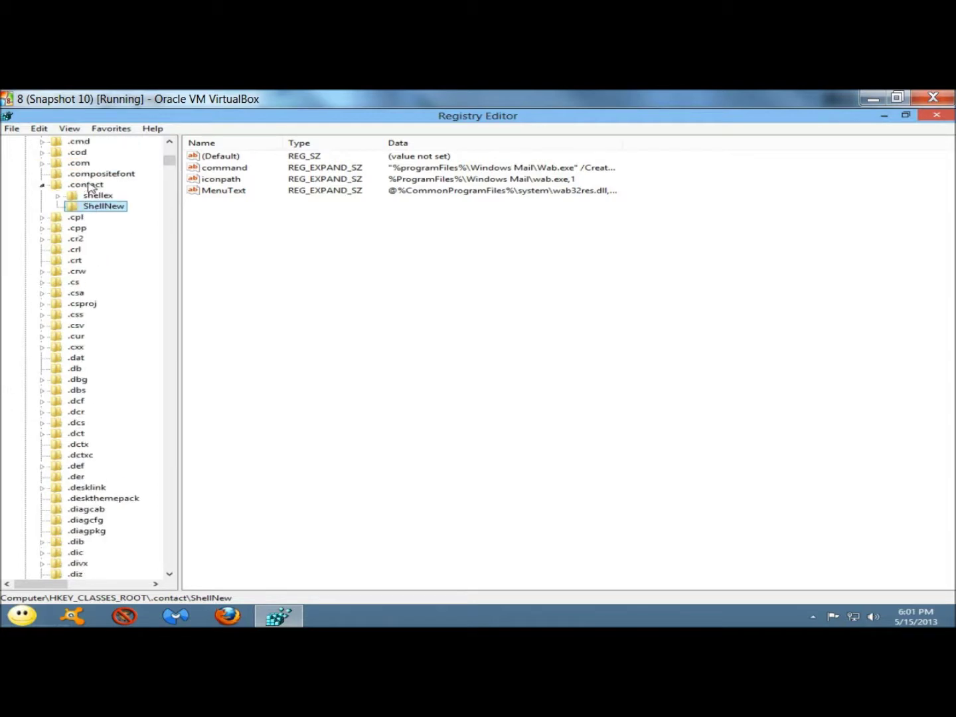
right_click(104, 212)
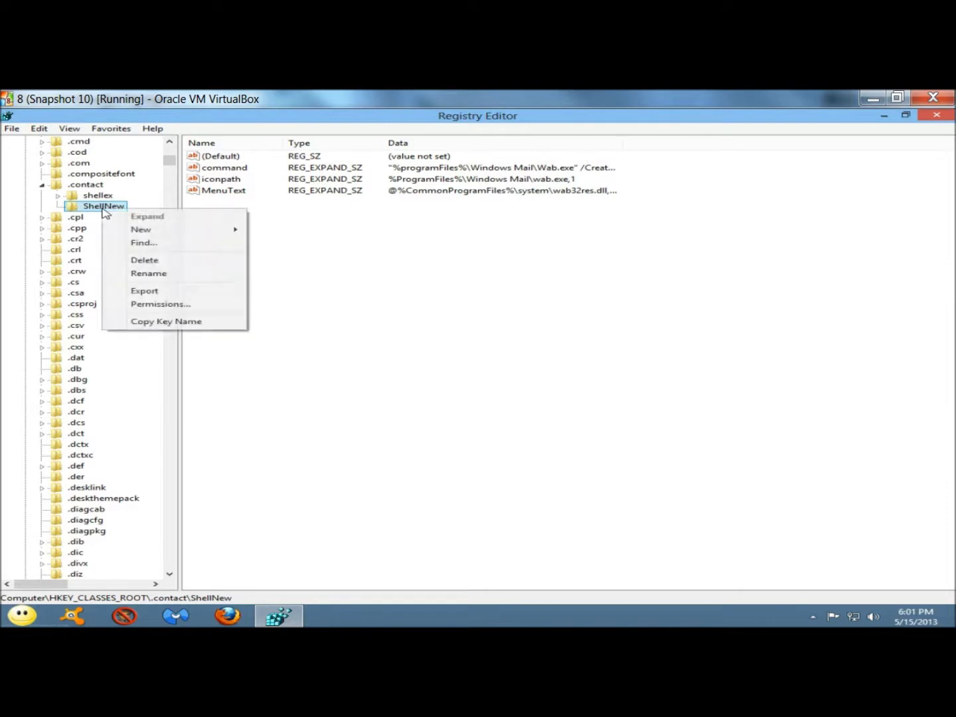
left_click(158, 274)
left_click(133, 205)
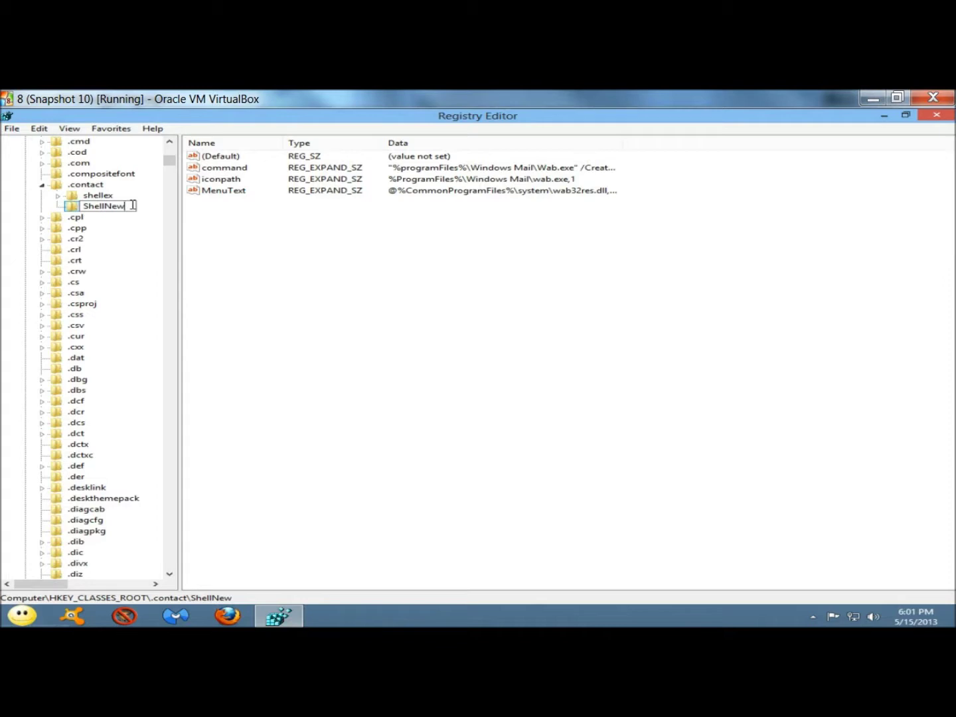
type("%%")
left_click(242, 291)
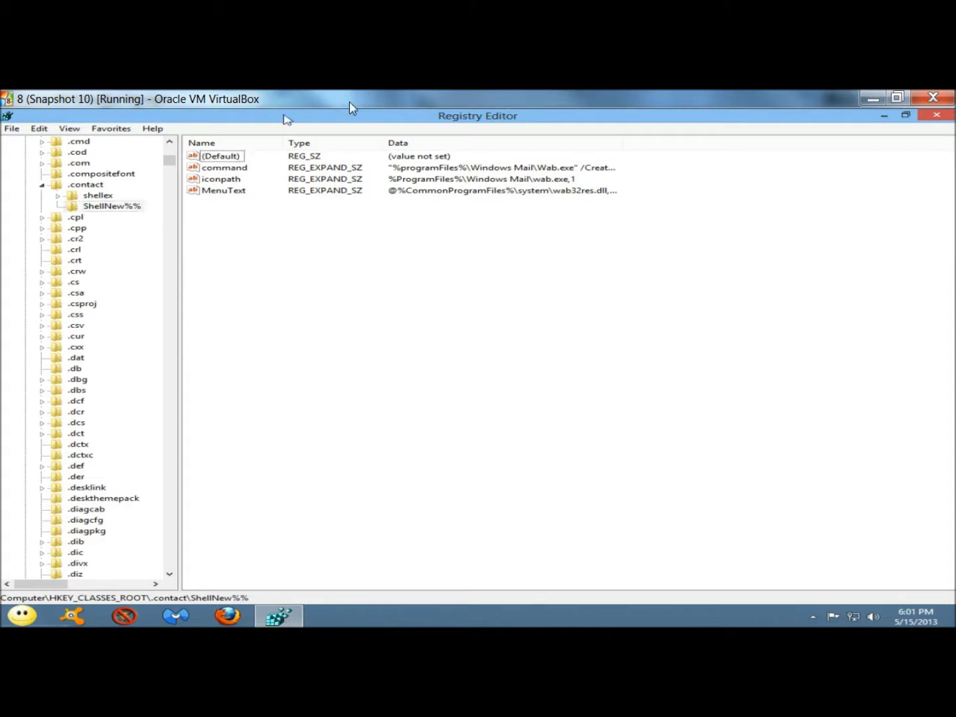
Verify Contact no longer appears in the desktop New submenu, then return to the editor.
left_click_drag(350, 114, 323, 178)
right_click(343, 141)
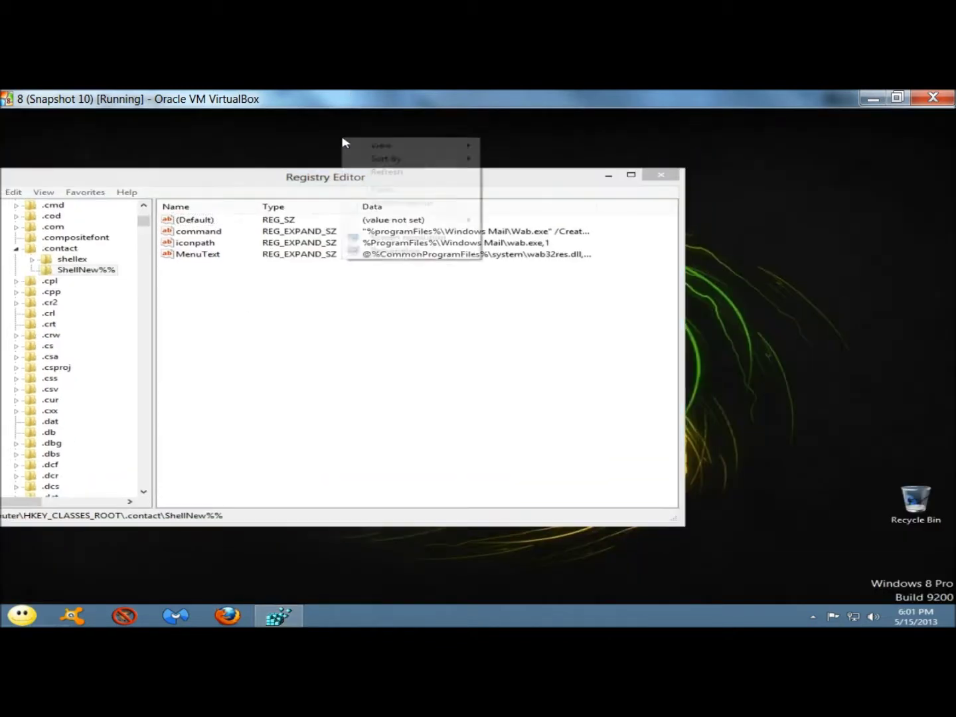
mouse_move(449, 224)
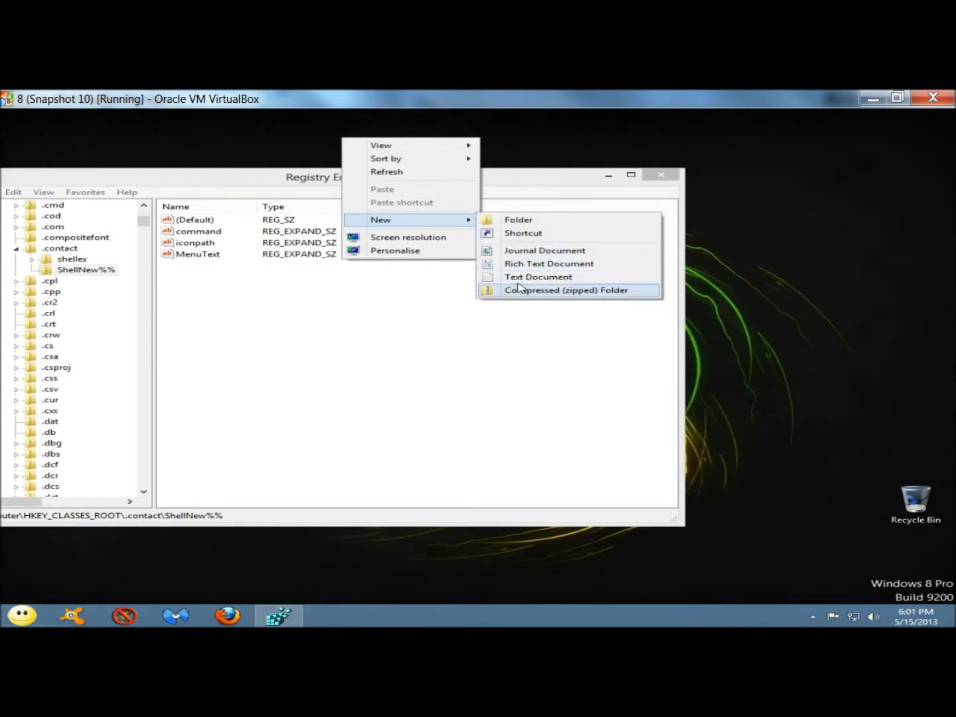
left_click(203, 128)
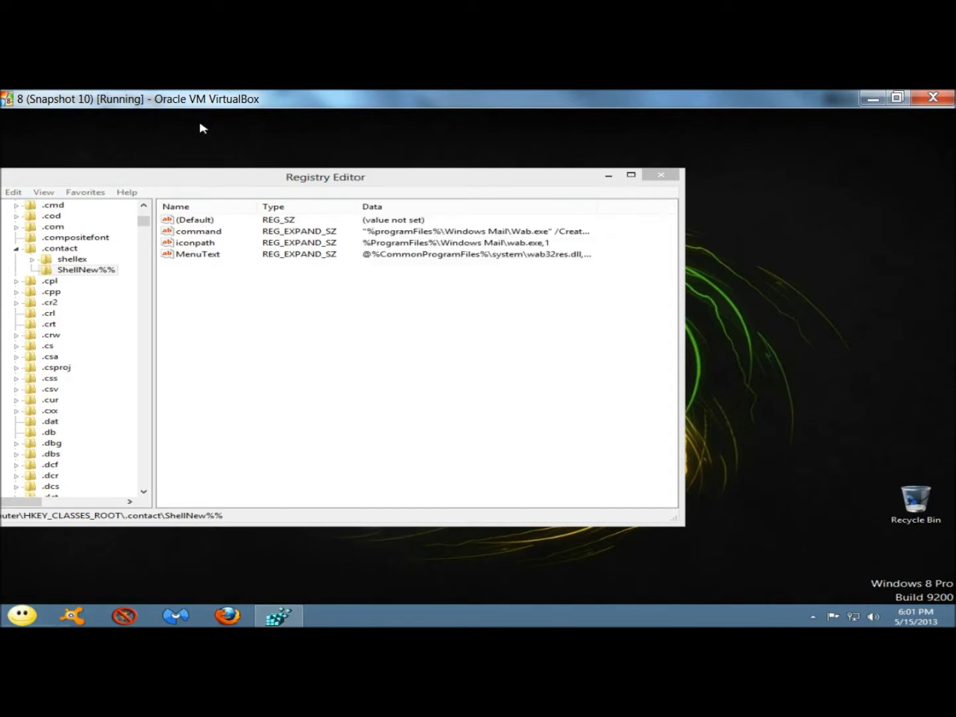
left_click(239, 306)
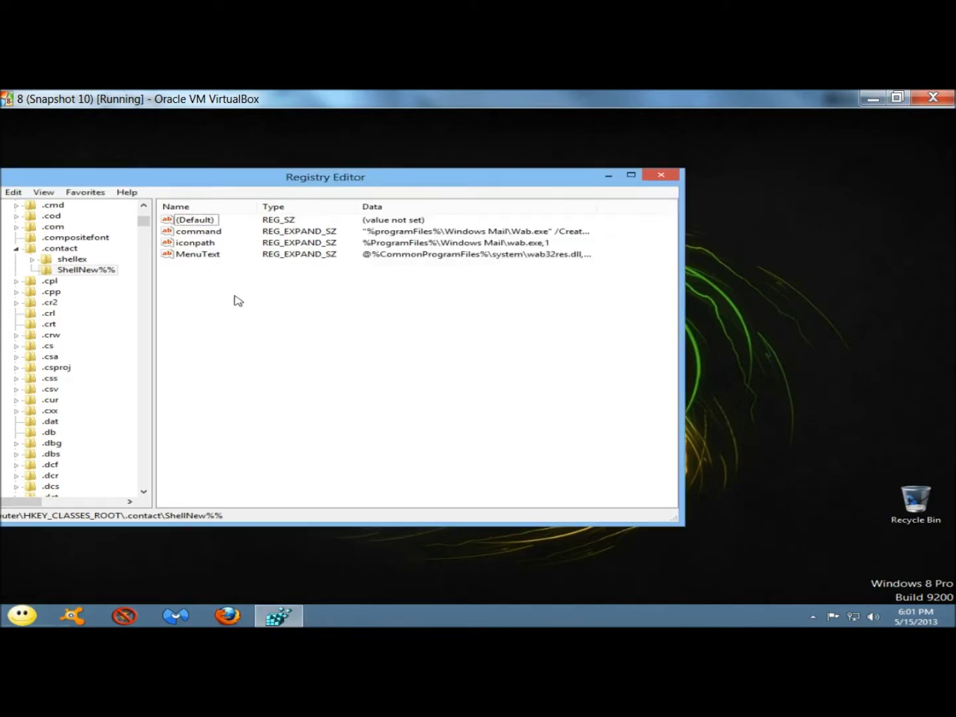
Find Next past the .fdf match to the ShellNew key under .jnt\jntfile.
key("F3")
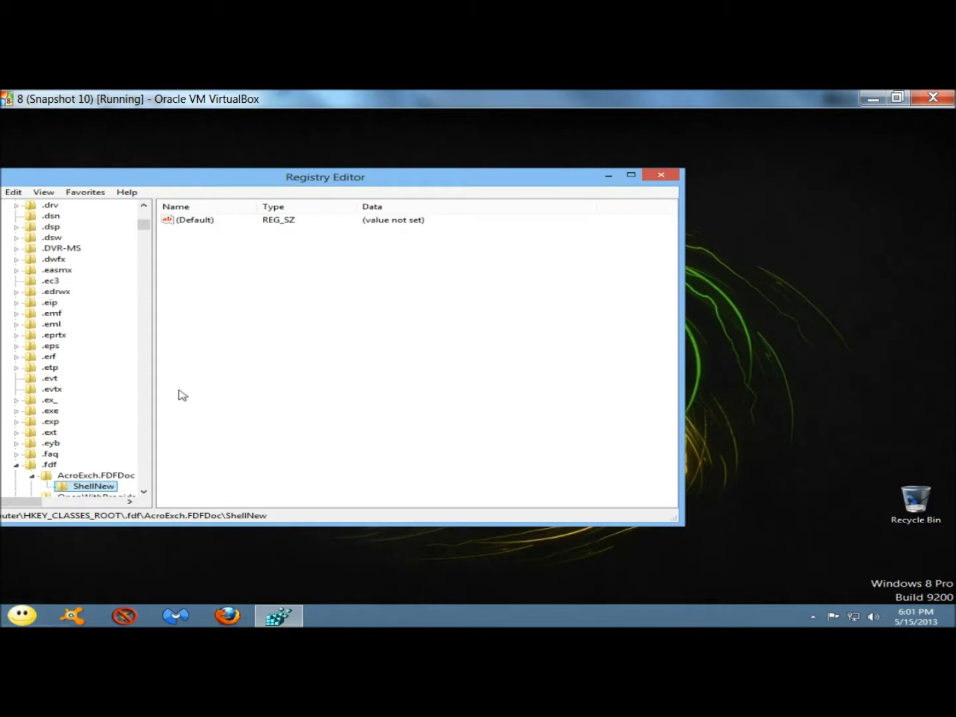
scroll(146, 398, "down", 2)
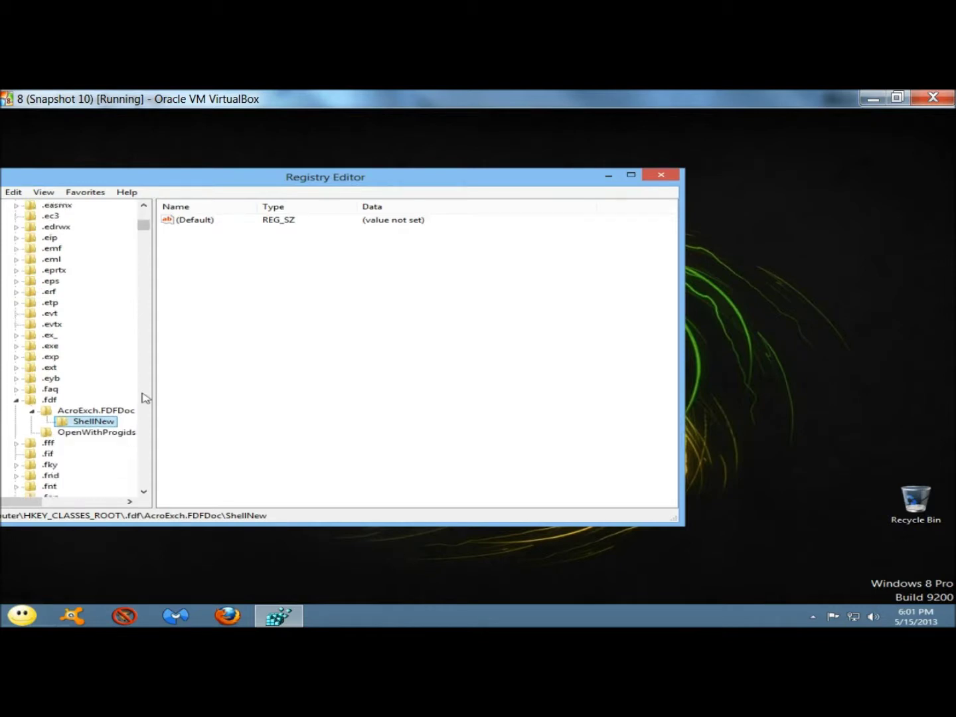
scroll(146, 398, "down", 1)
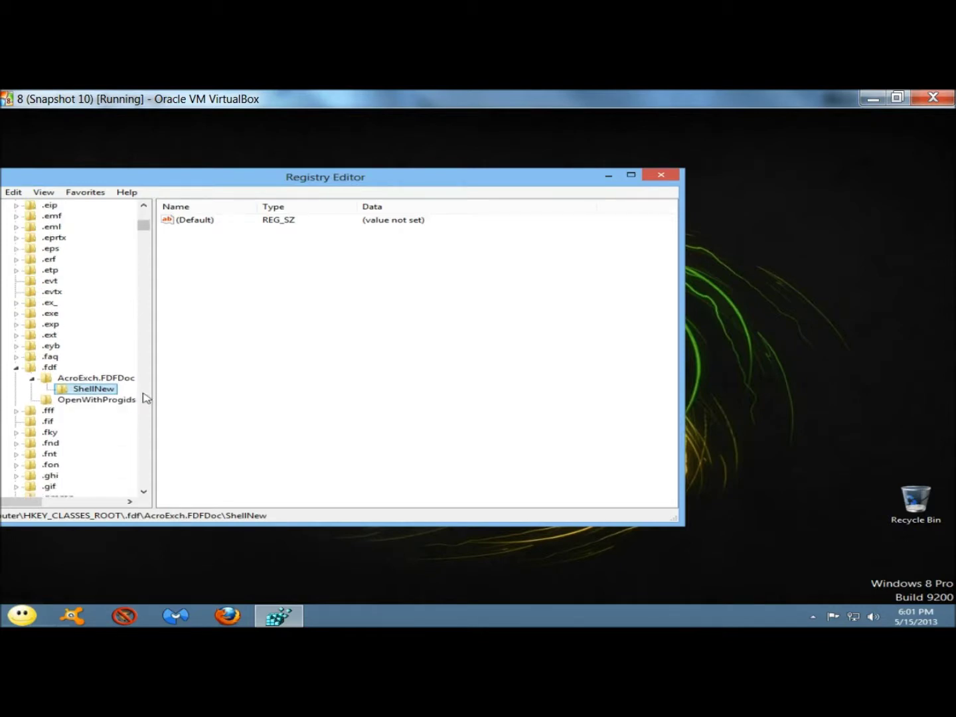
key("F3")
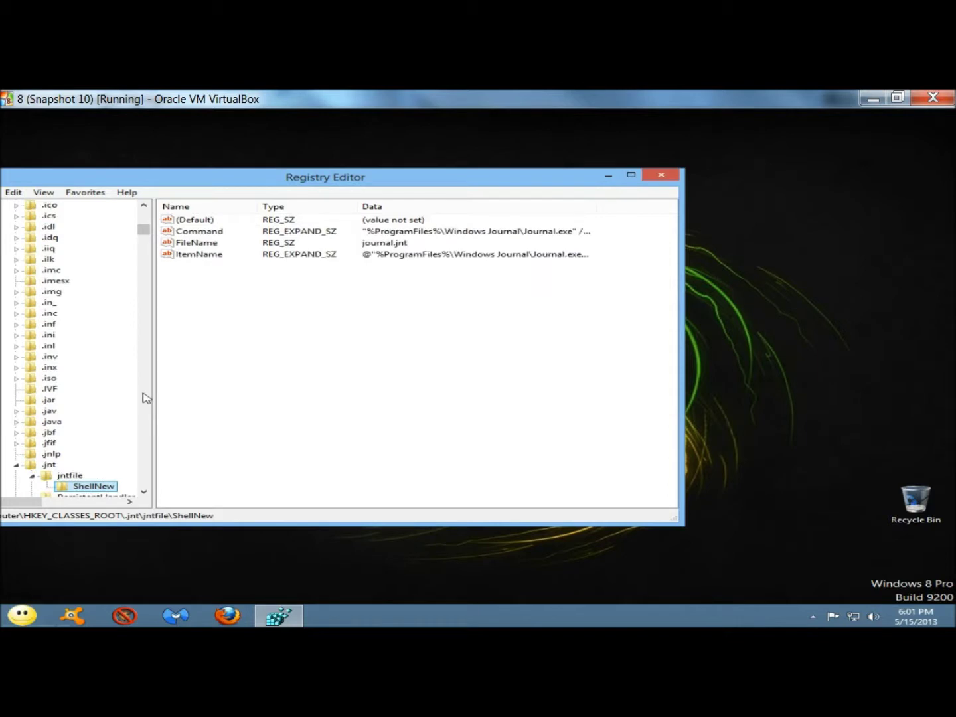
scroll(146, 398, "down", 1)
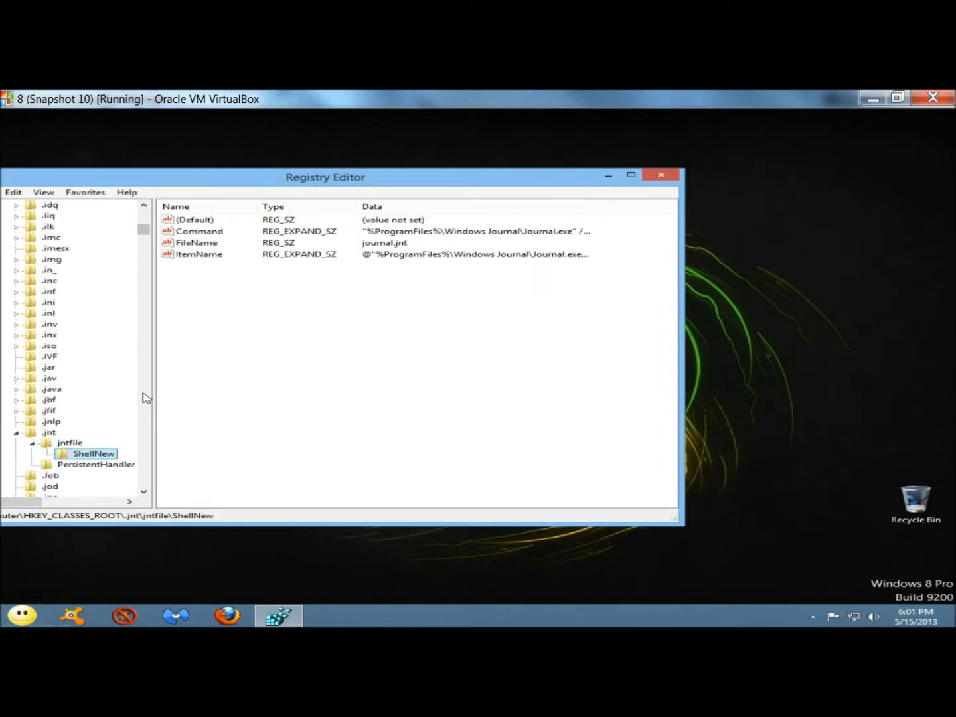
Rename the jntfile ShellNew key to ShellNew%%.
right_click(94, 455)
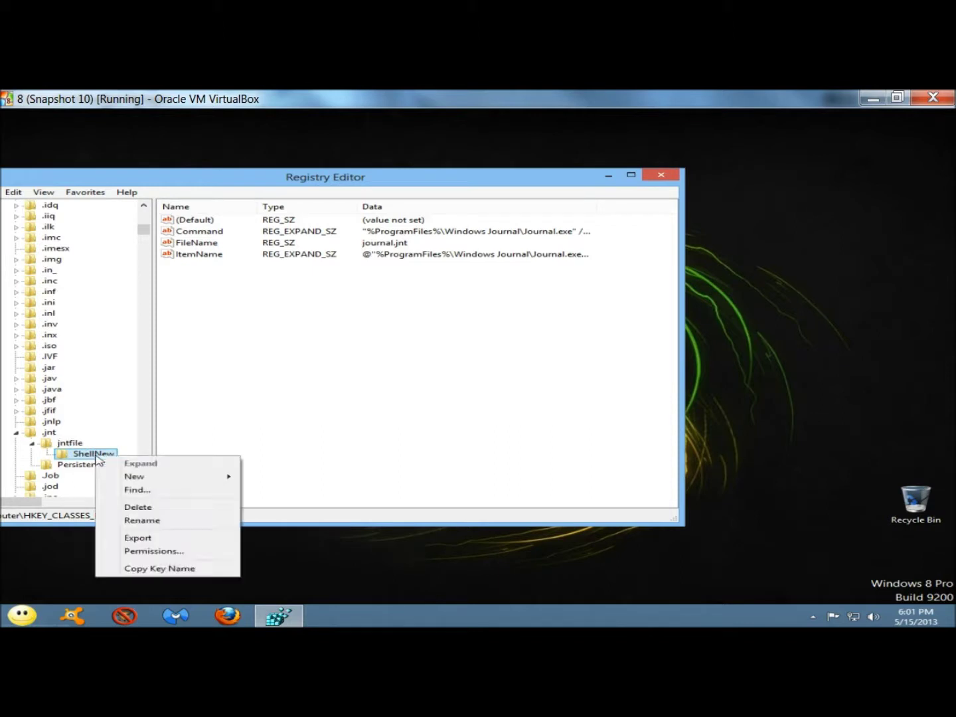
left_click(133, 520)
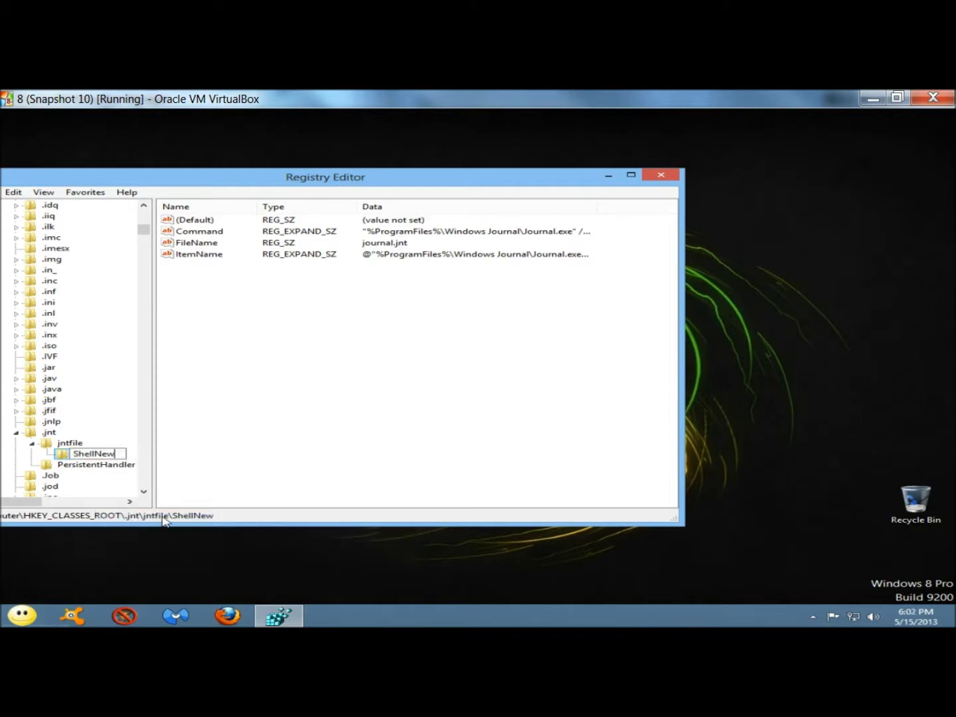
type("%%")
left_click(235, 470)
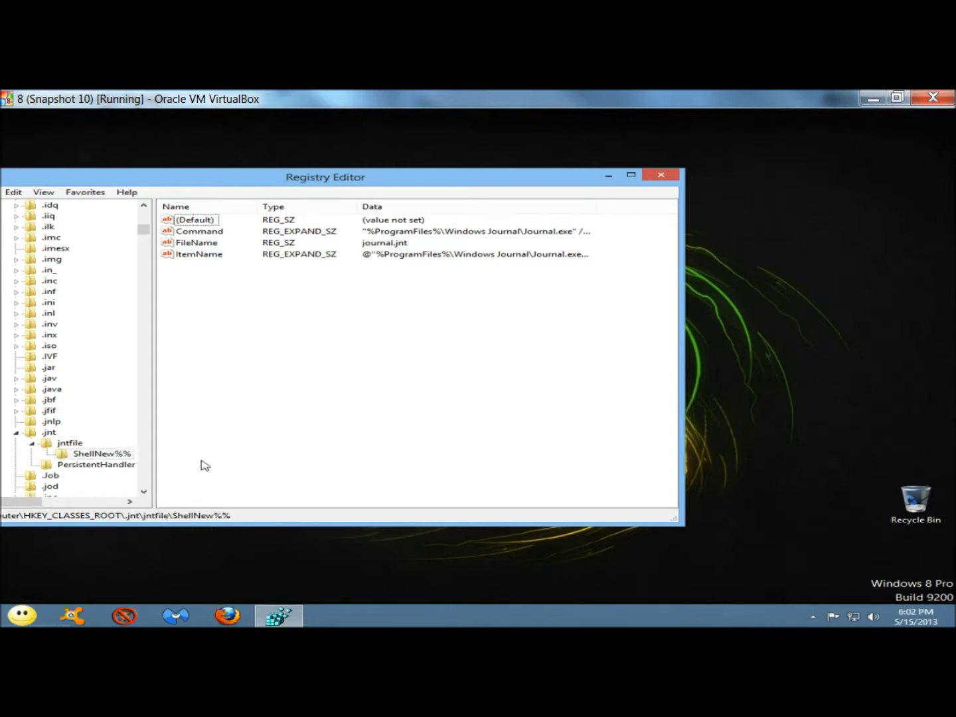
Skip past the .lnk and .pdx matches to the ShellNew key under .rtf.
key("F3")
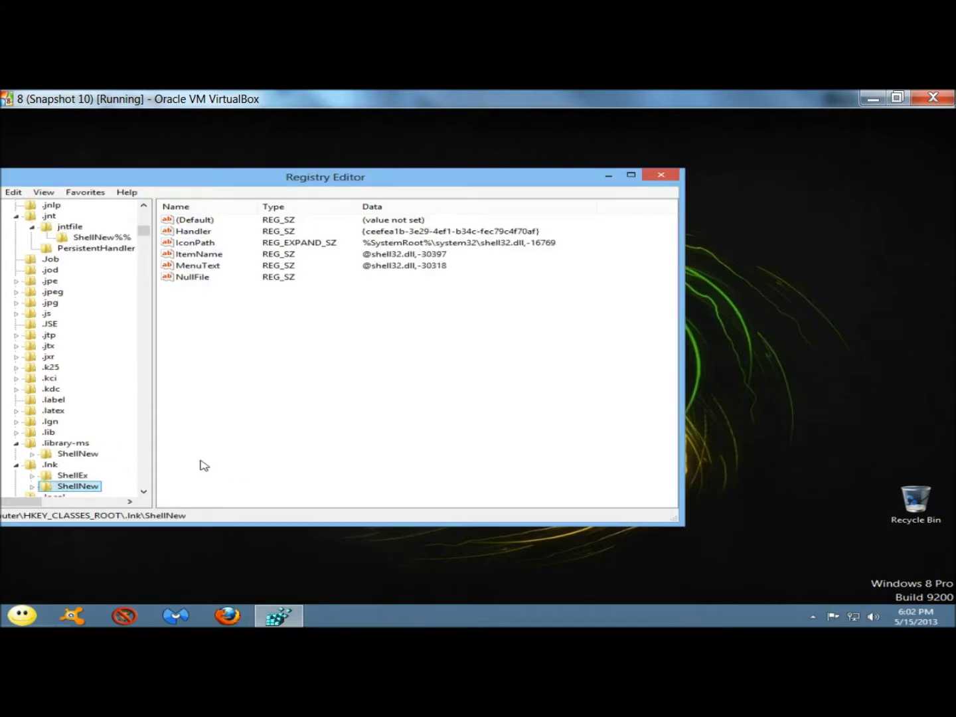
key("F3")
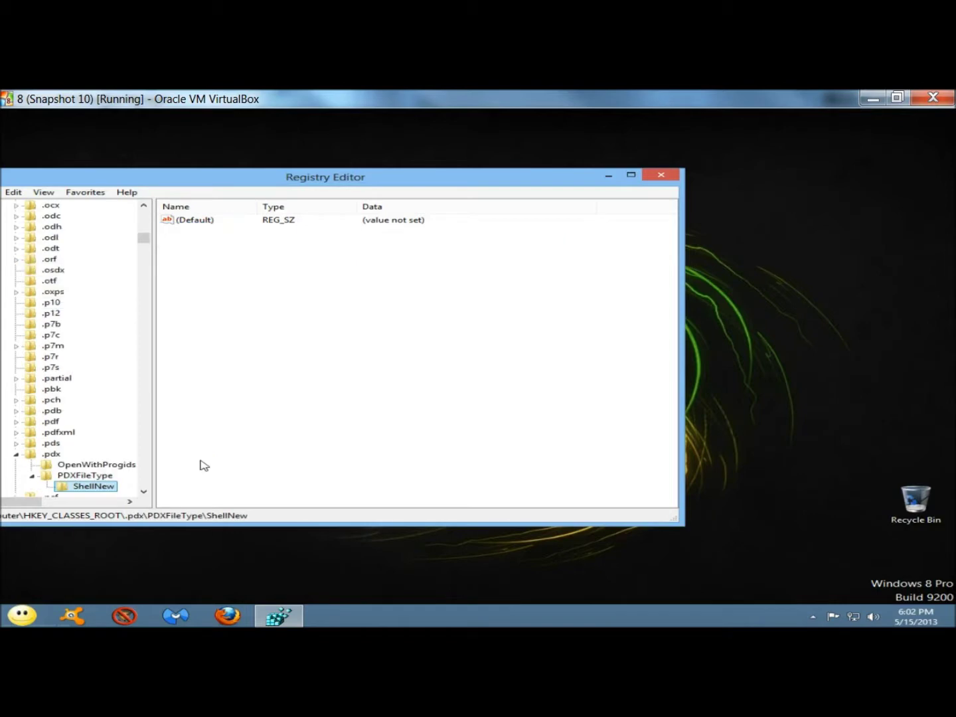
key("F3")
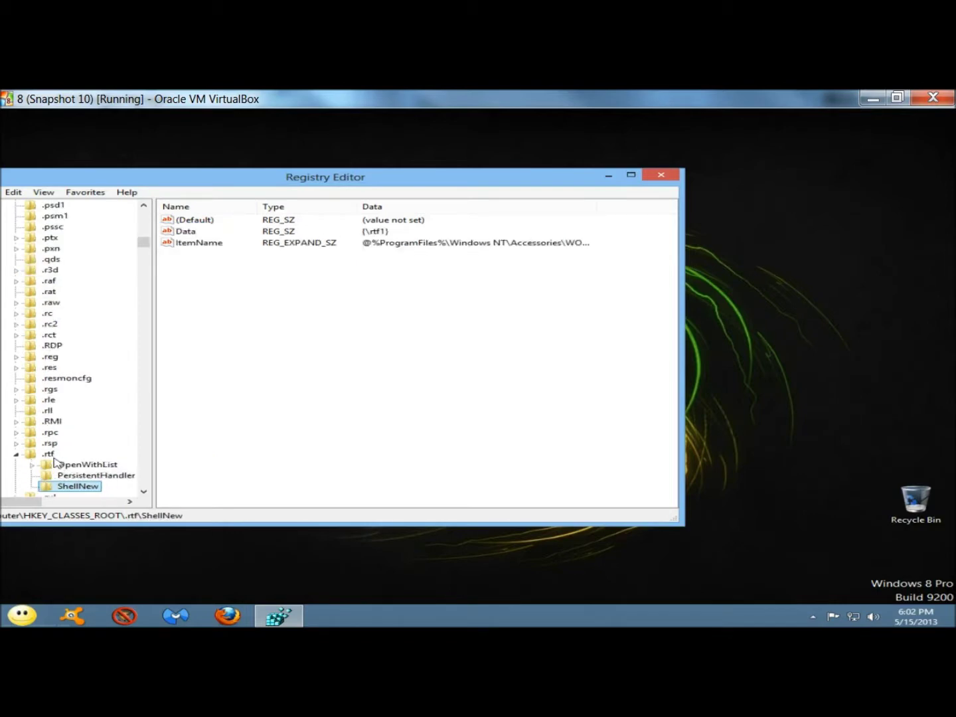
Rename the .rtf ShellNew key to ShellNew%% and find the next match, under .secstore.
right_click(91, 491)
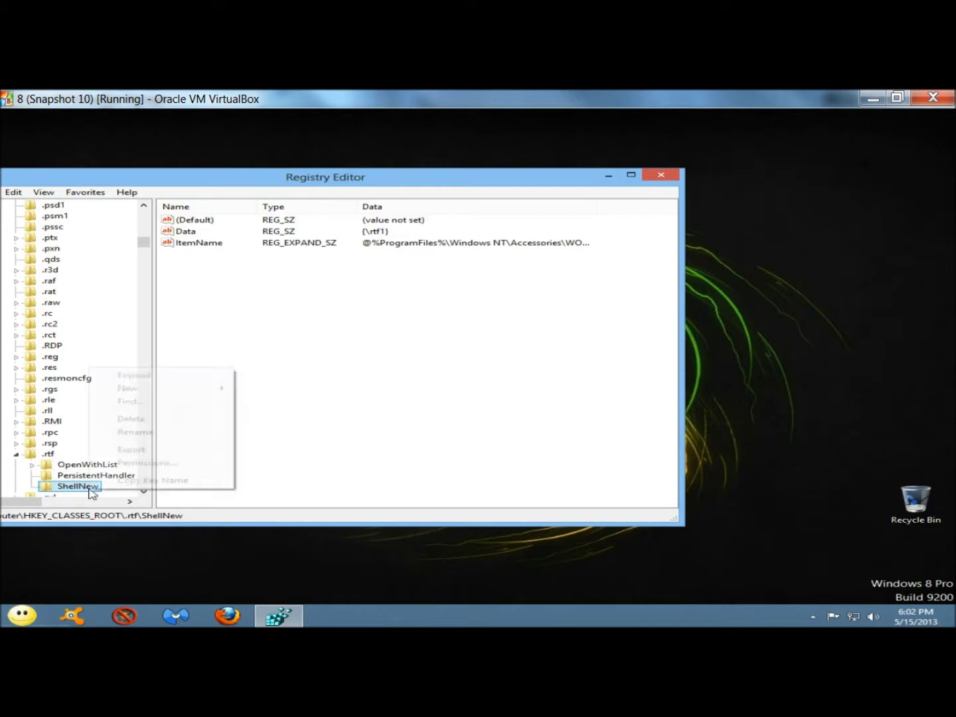
left_click(136, 433)
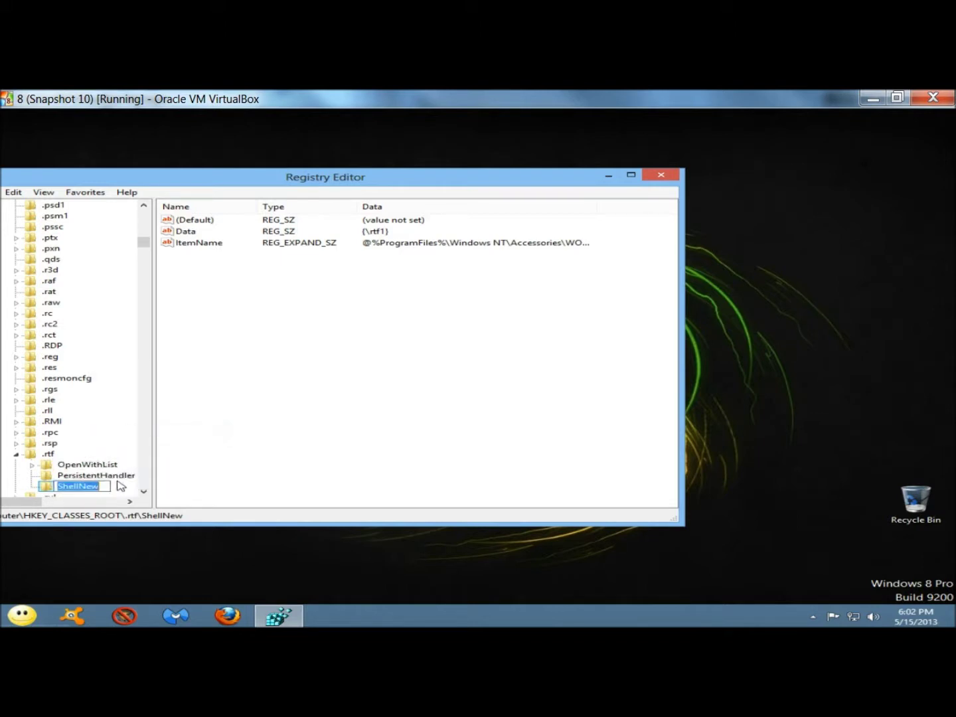
left_click(107, 486)
type("%%")
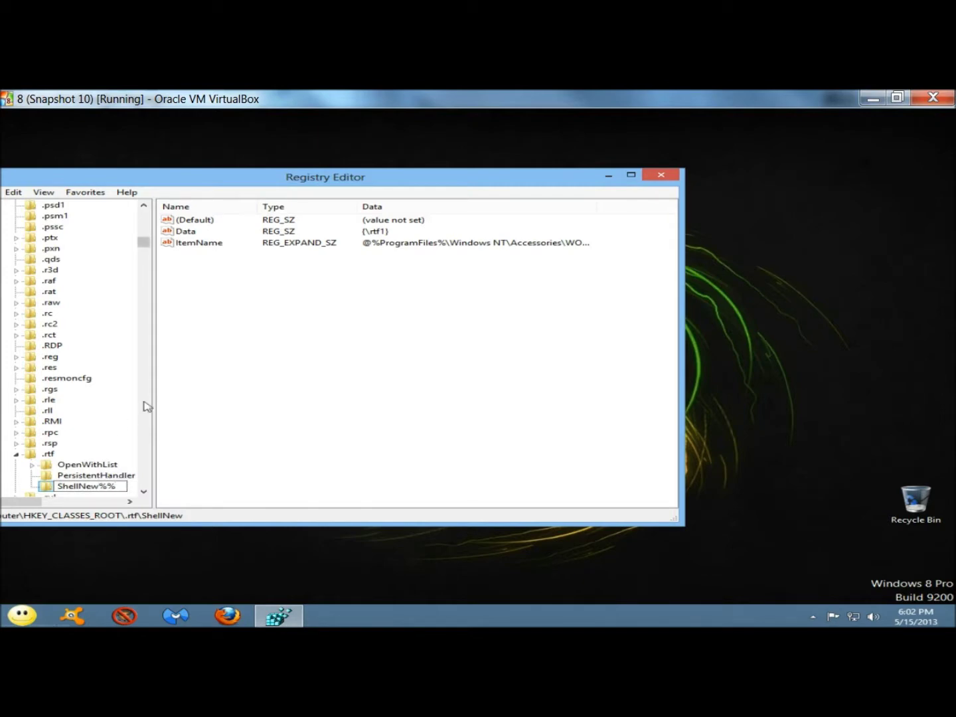
left_click(167, 416)
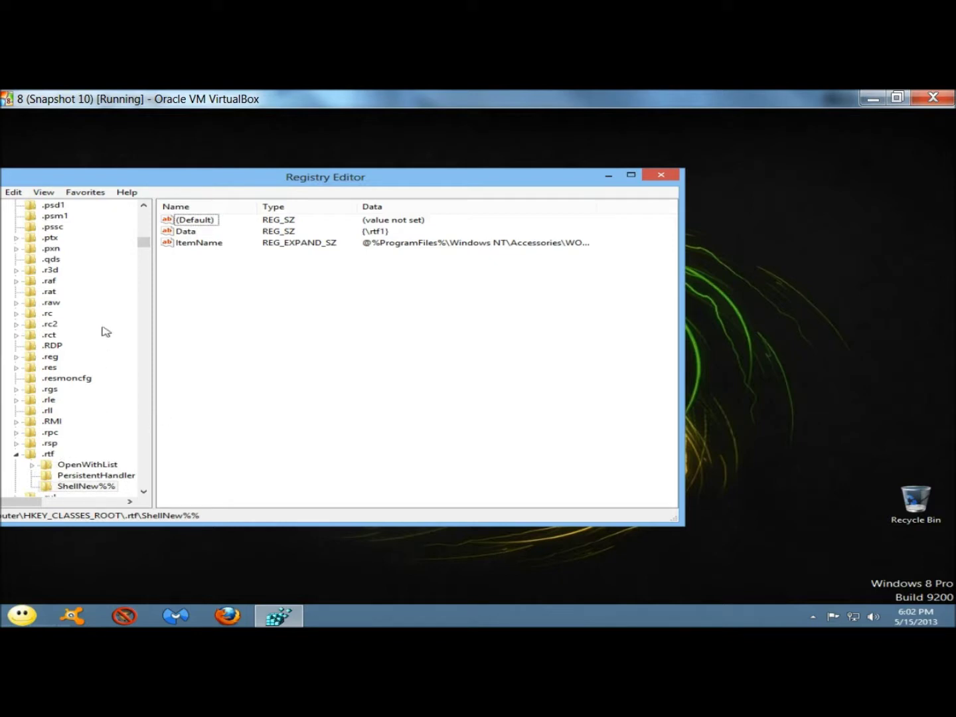
left_click(134, 252)
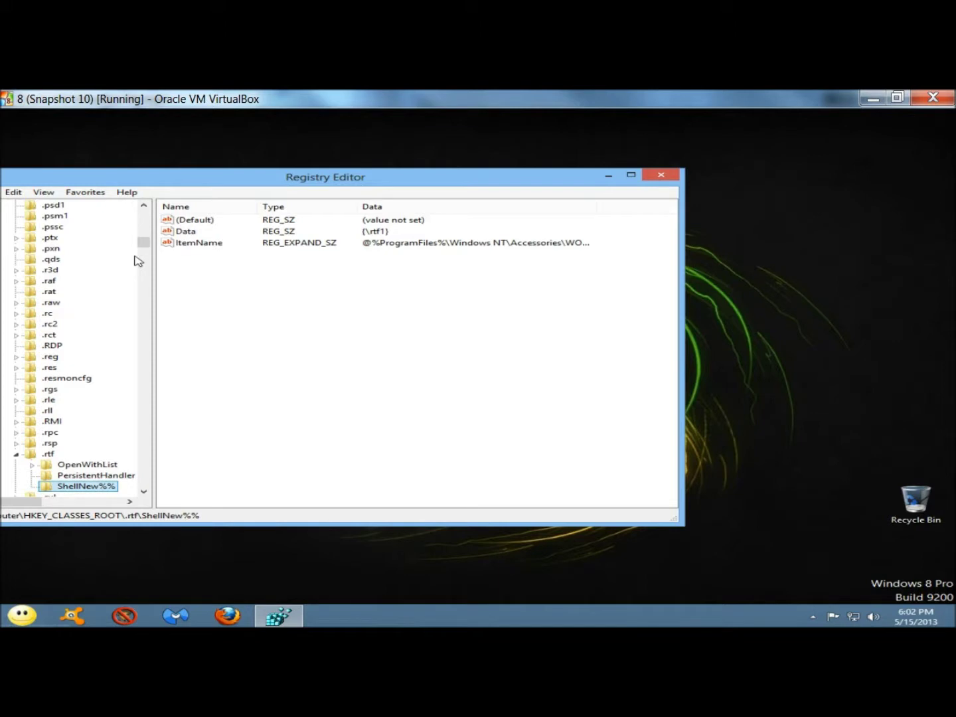
key("F3")
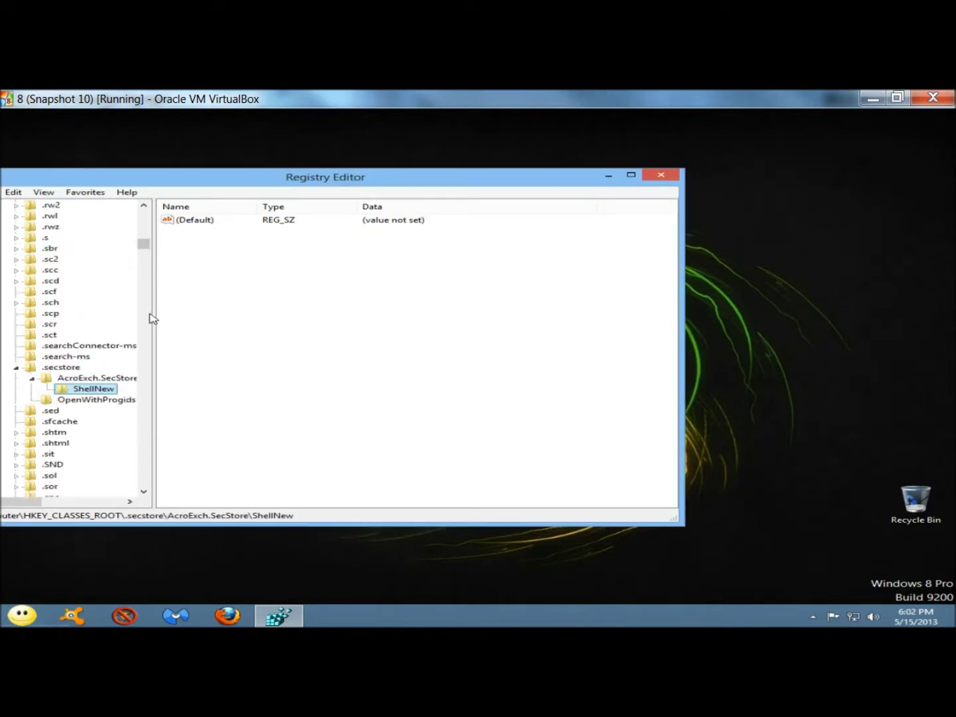
Reach the .txt ShellNew key and check the desktop New menu's remaining entries.
key("F3")
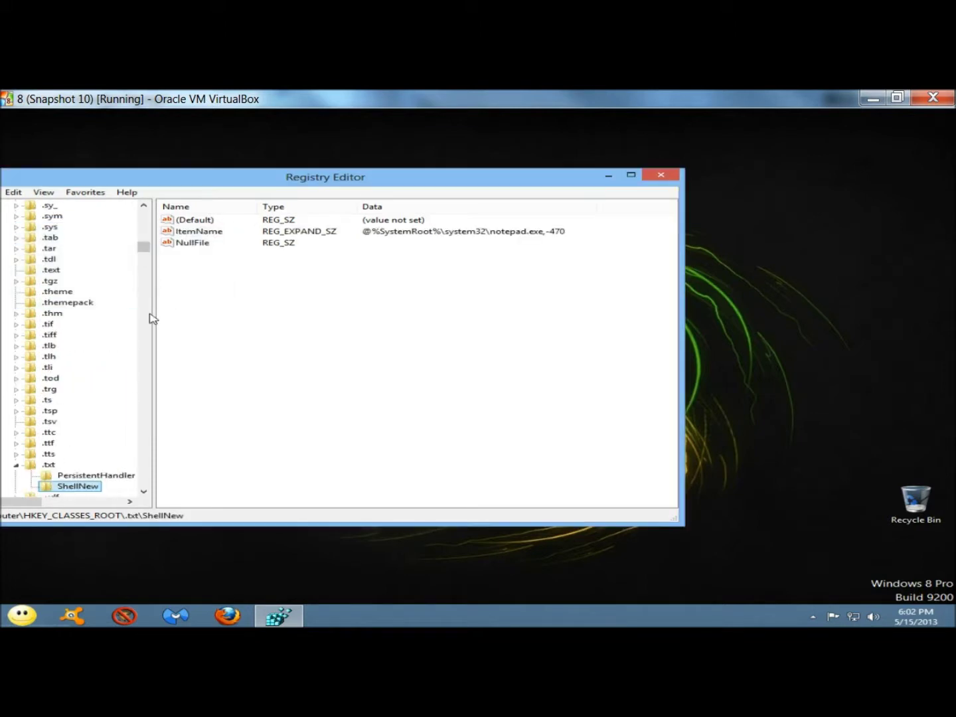
scroll(80, 371, "down", 2)
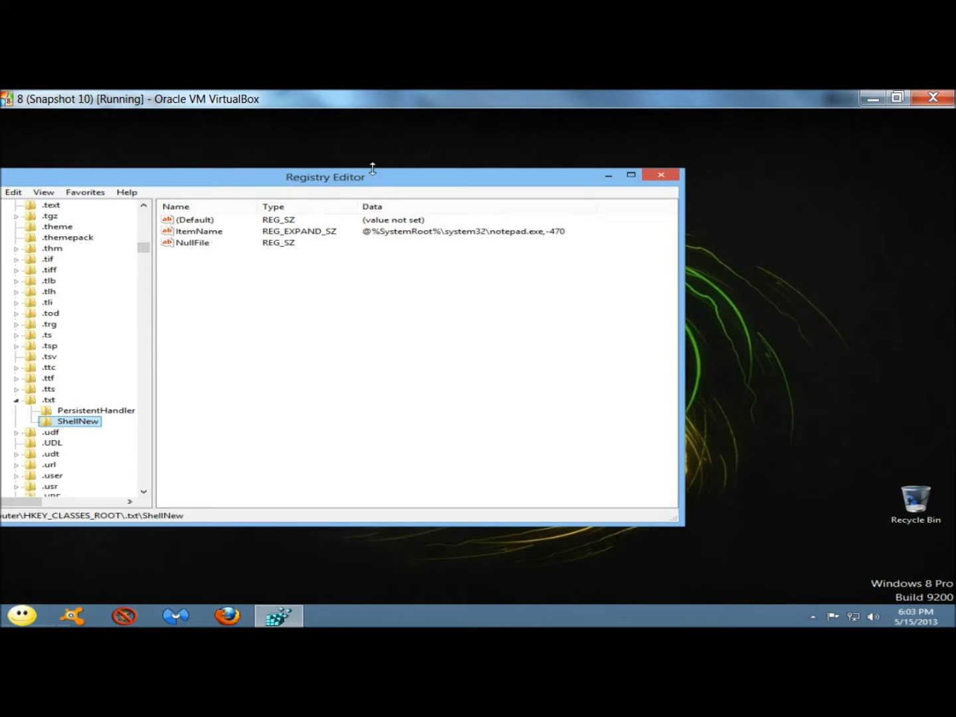
right_click(399, 135)
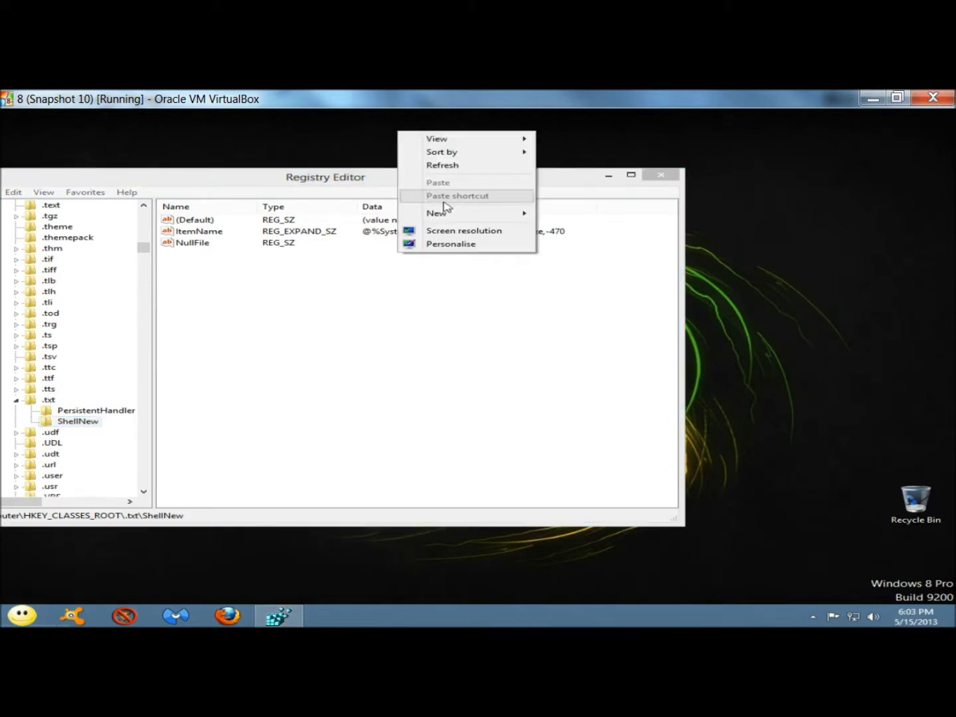
mouse_move(506, 212)
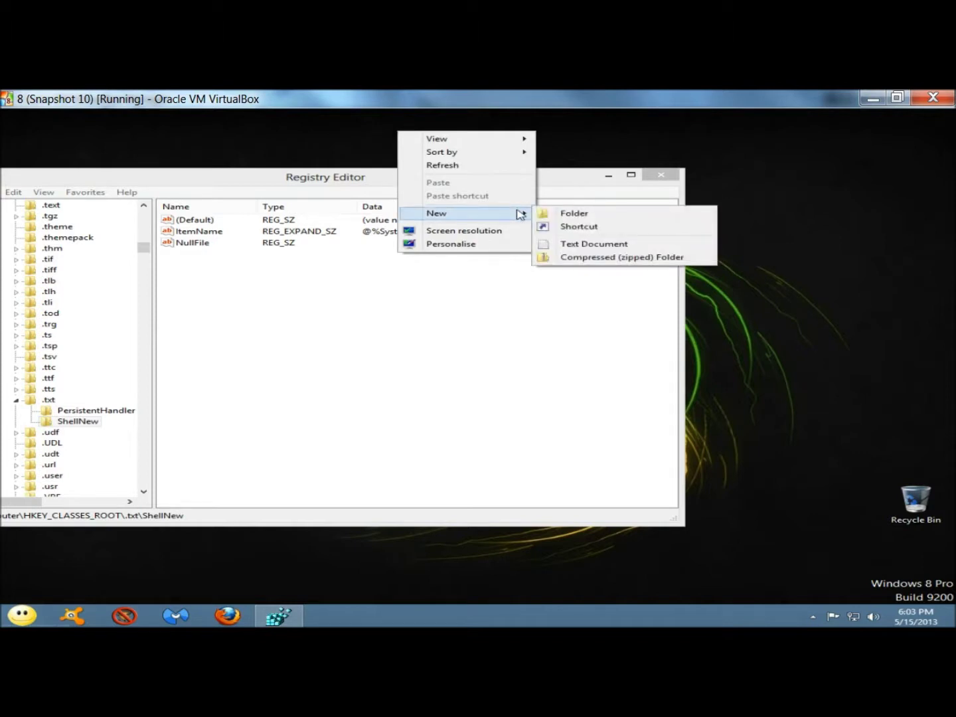
left_click(272, 164)
left_click(169, 367)
Find Next three times to reach the .zip\CompressedFolder ShellNew key.
key("F3")
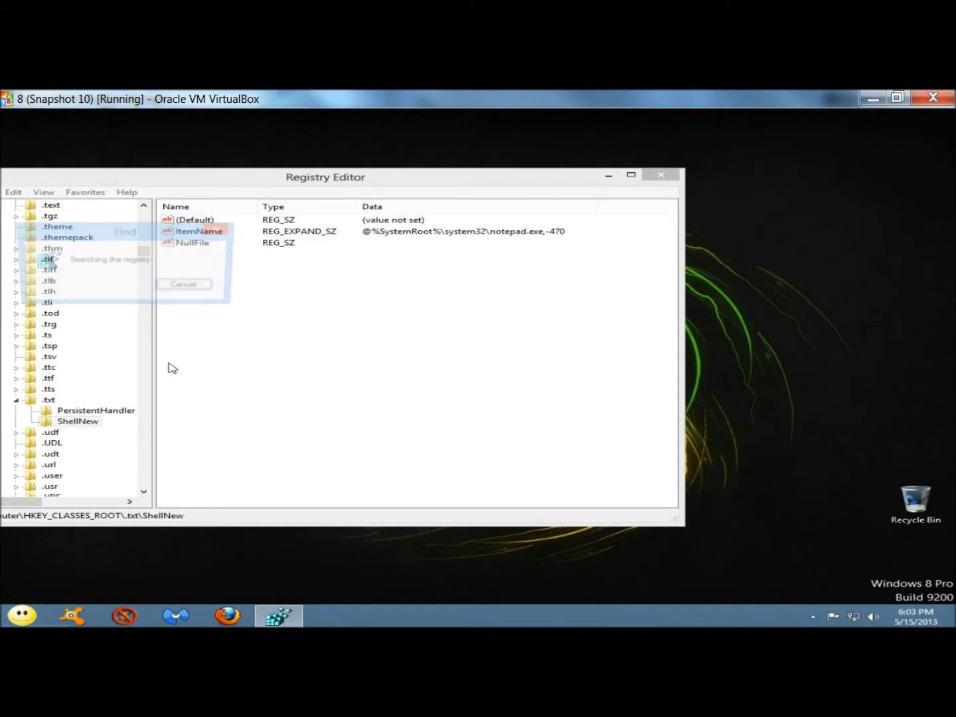
key("F3")
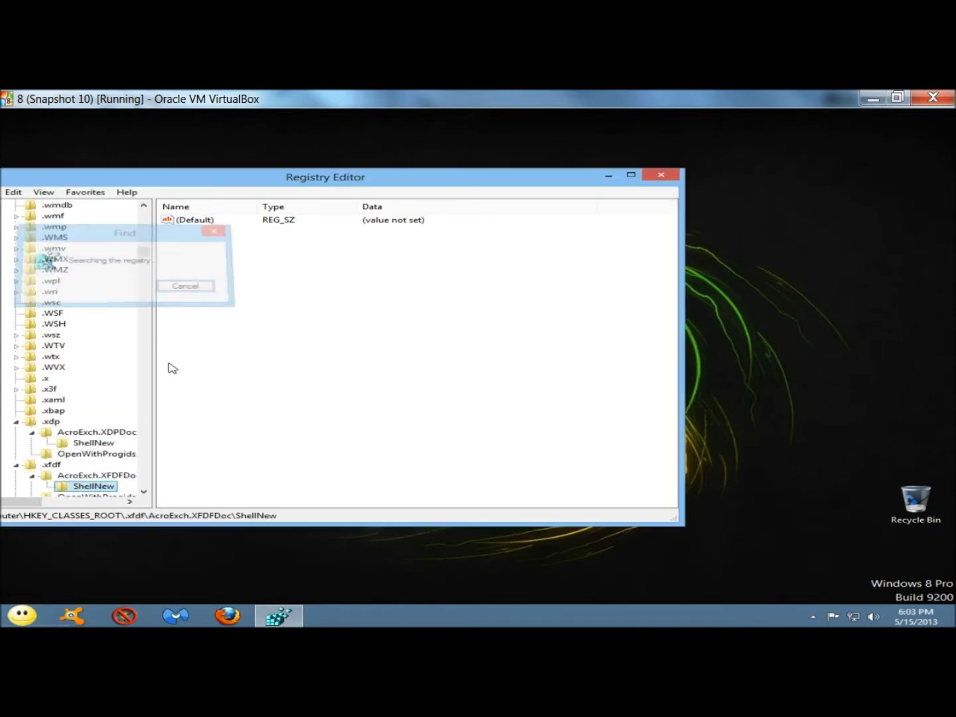
key("F3")
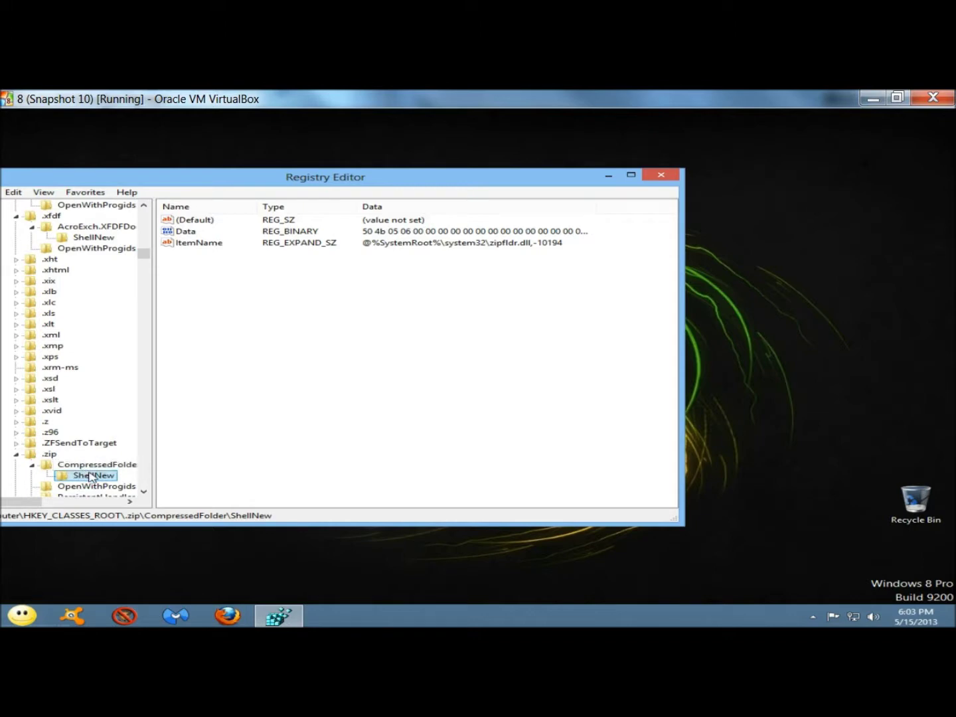
Rename the .zip CompressedFolder ShellNew key to ShellNew%%.
right_click(91, 477)
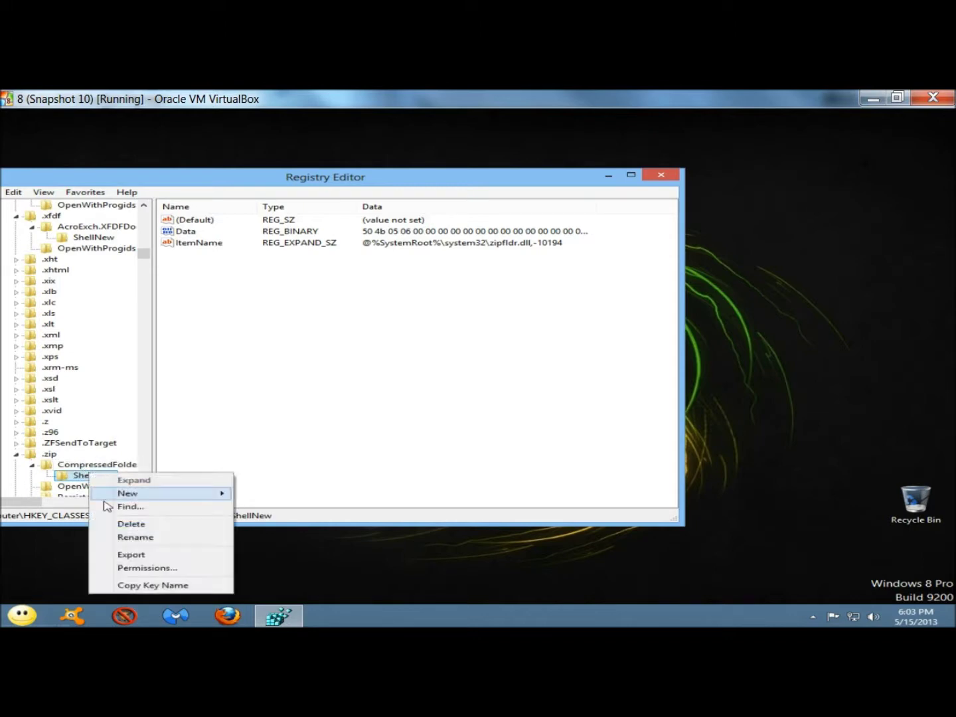
left_click(152, 539)
left_click(122, 472)
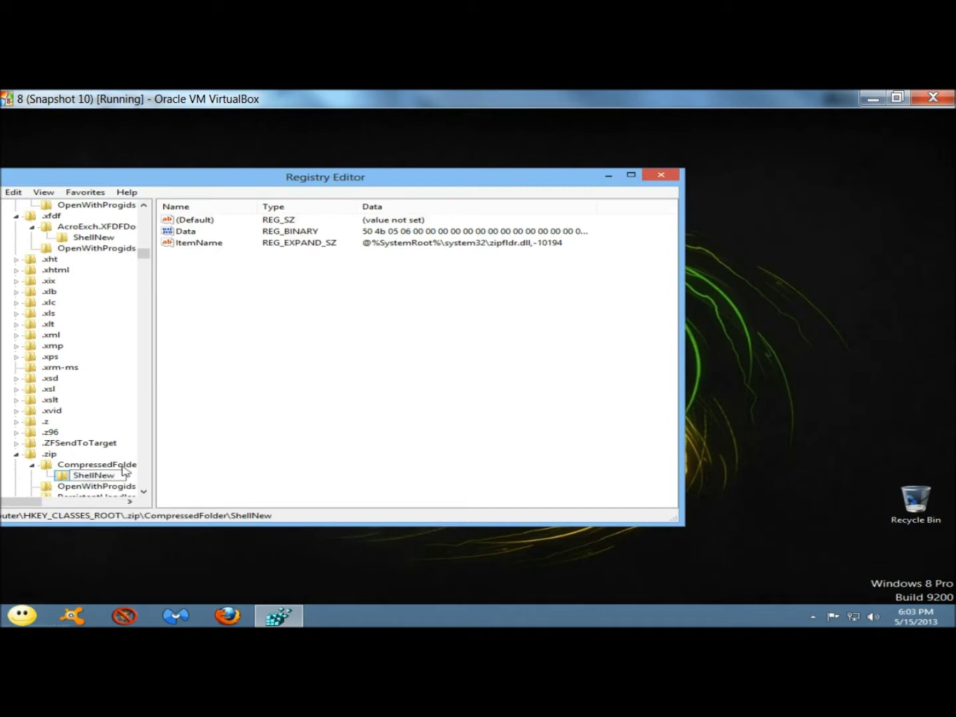
type("%%")
left_click(182, 454)
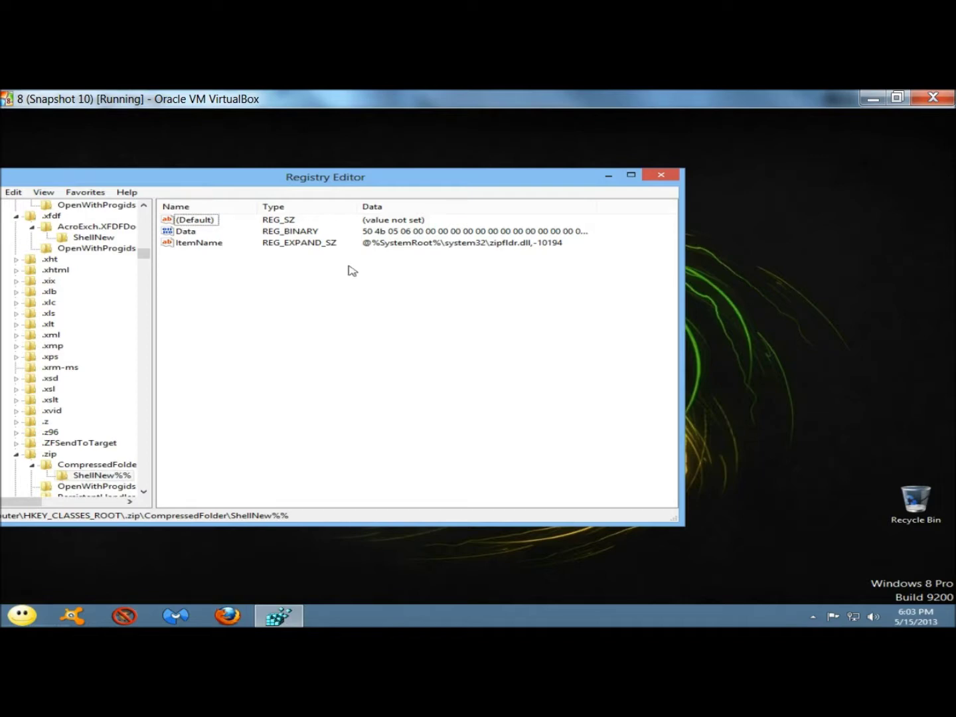
Confirm the desktop New list now shows only Folder, Shortcut and Text Document.
right_click(458, 130)
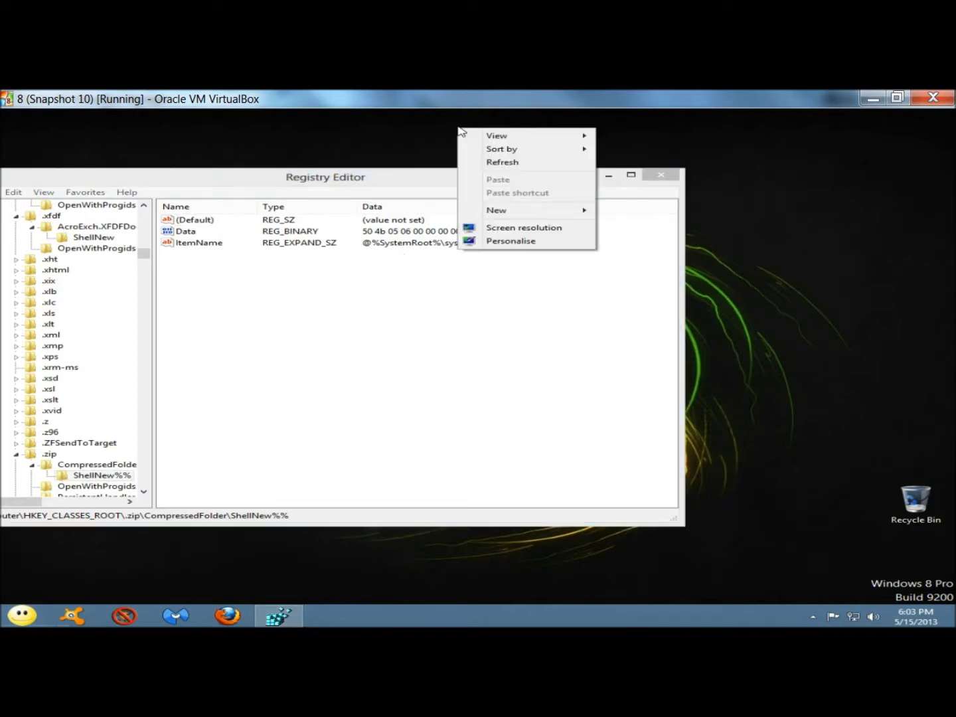
mouse_move(558, 212)
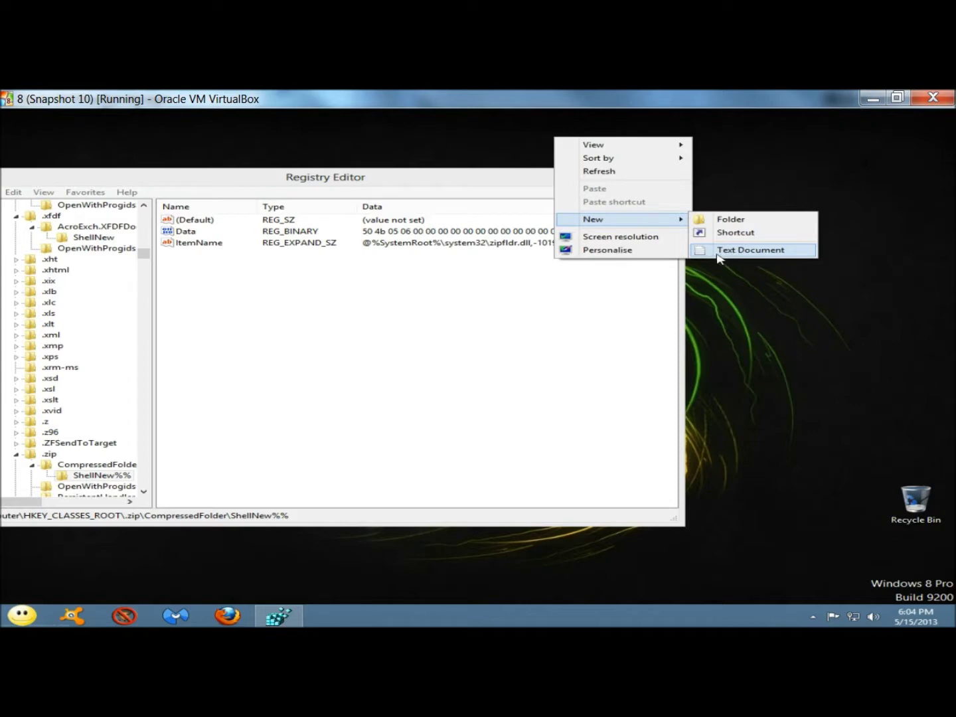
left_click_drag(472, 180, 477, 184)
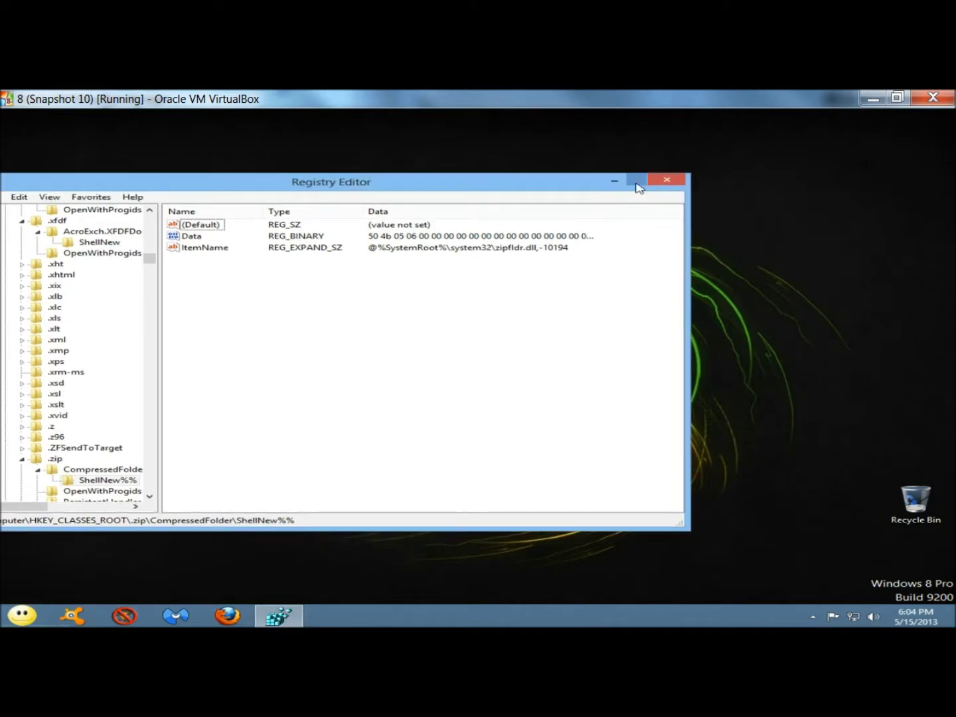
Rename the .zip ShellNew%% key back to ShellNew as a test.
left_click(636, 180)
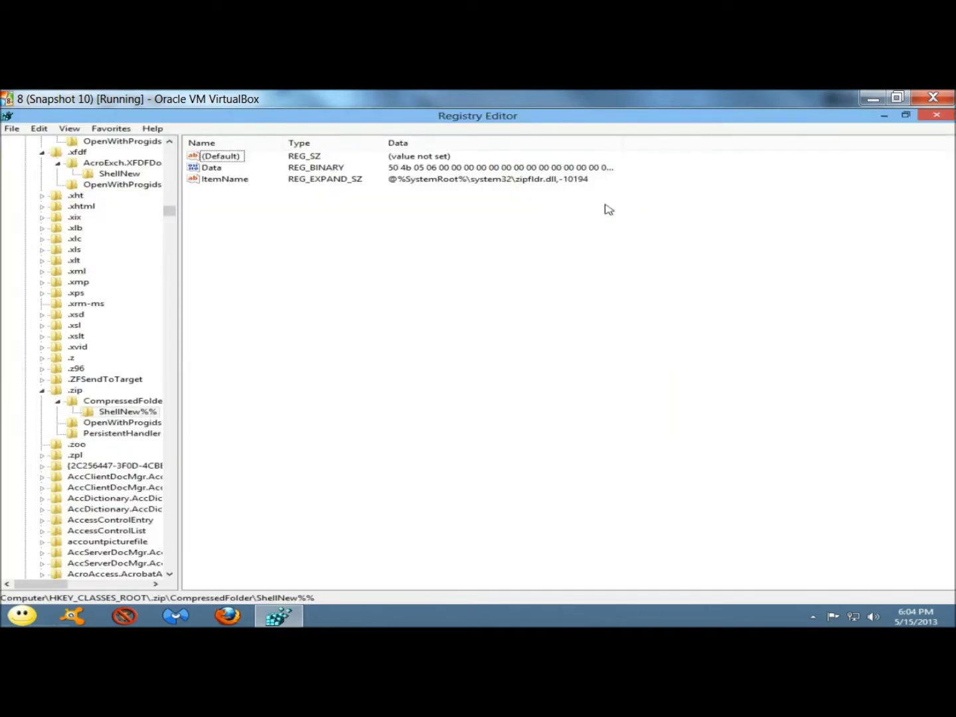
right_click(118, 416)
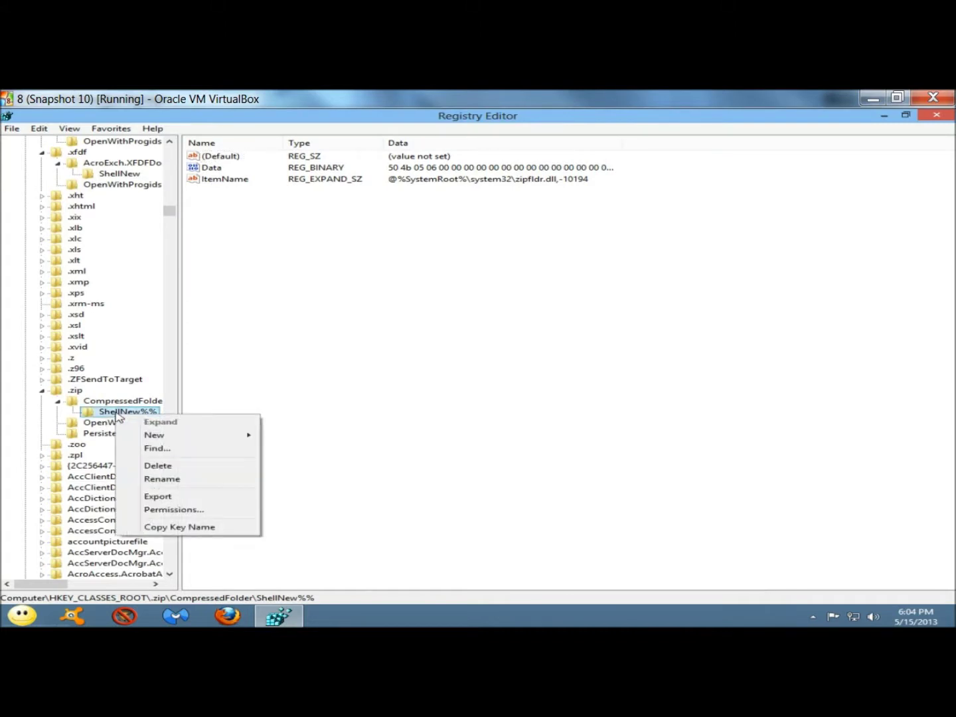
left_click(166, 478)
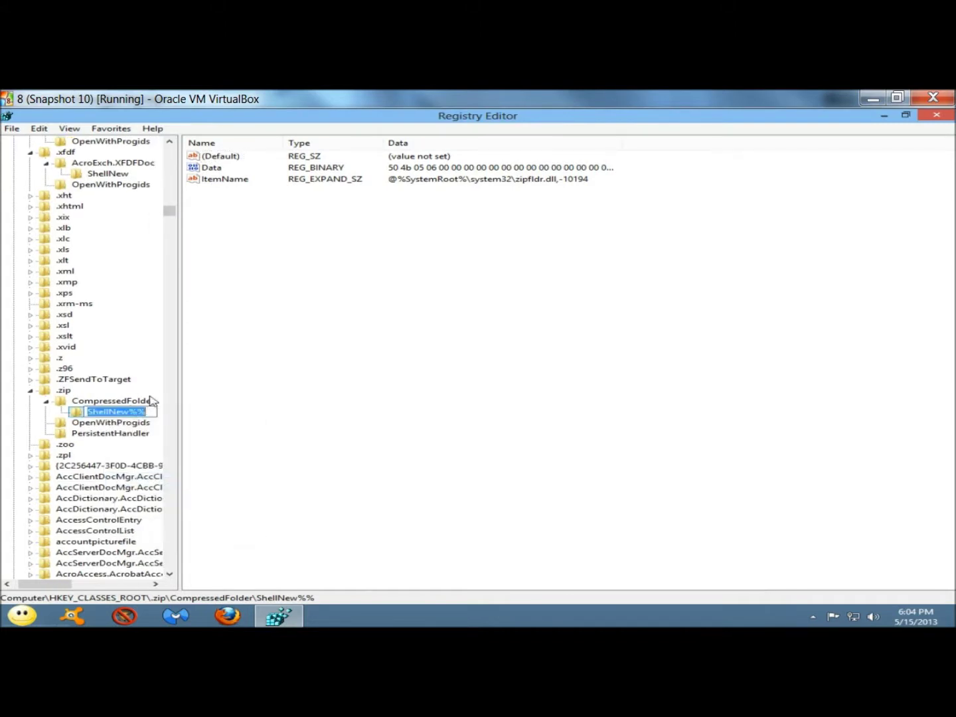
left_click(149, 413)
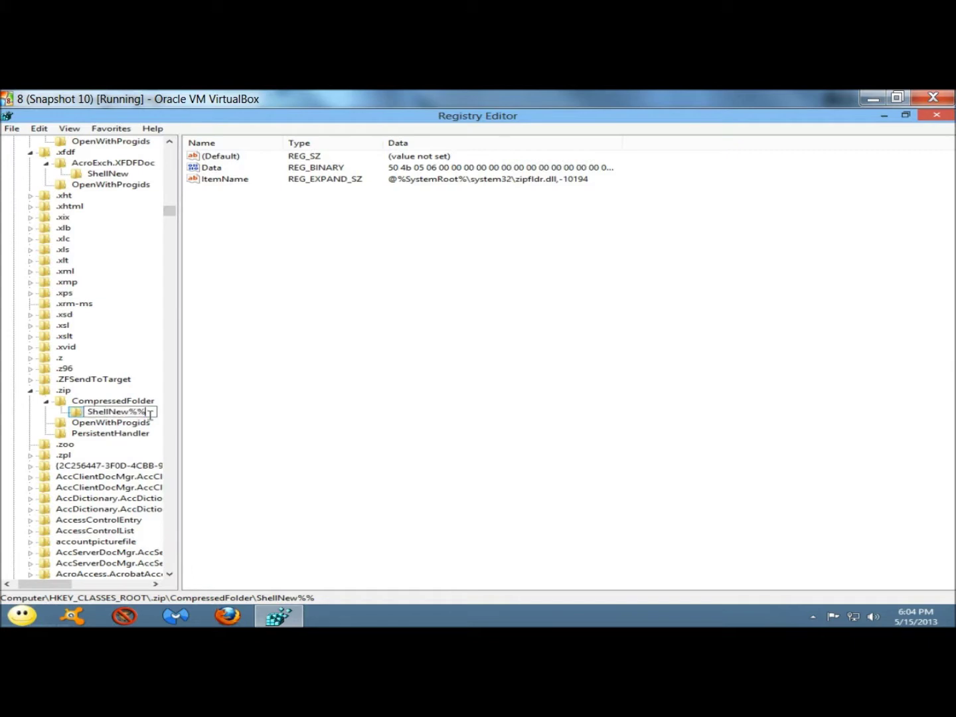
key("BackSpace")
key("BackSpace")
left_click(258, 458)
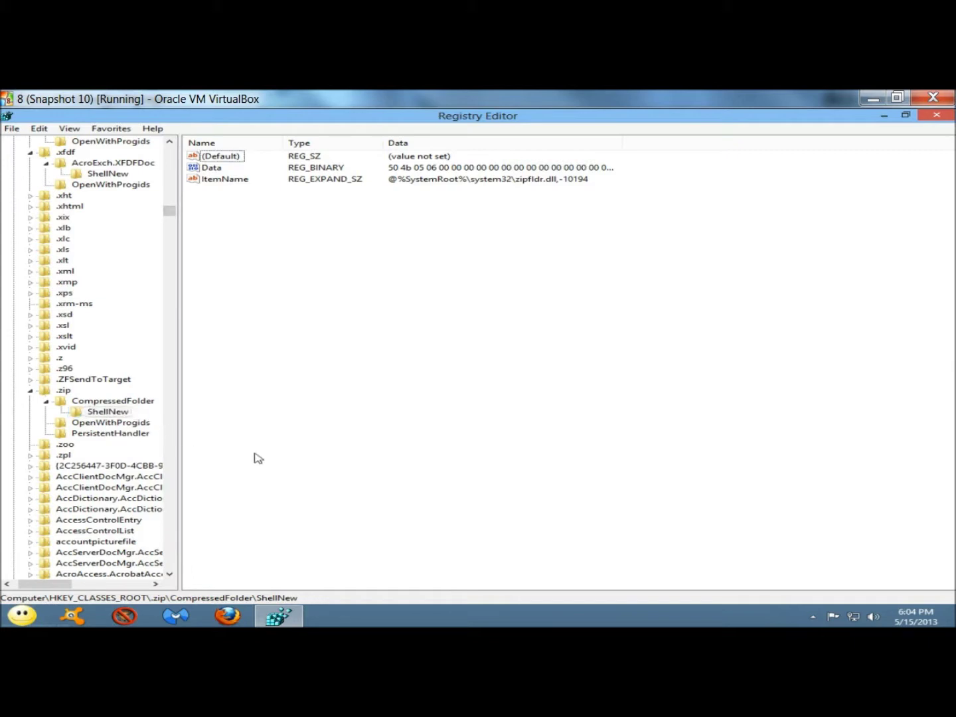
Recheck the desktop New list with the original ShellNew name restored.
double_click(561, 116)
right_click(493, 139)
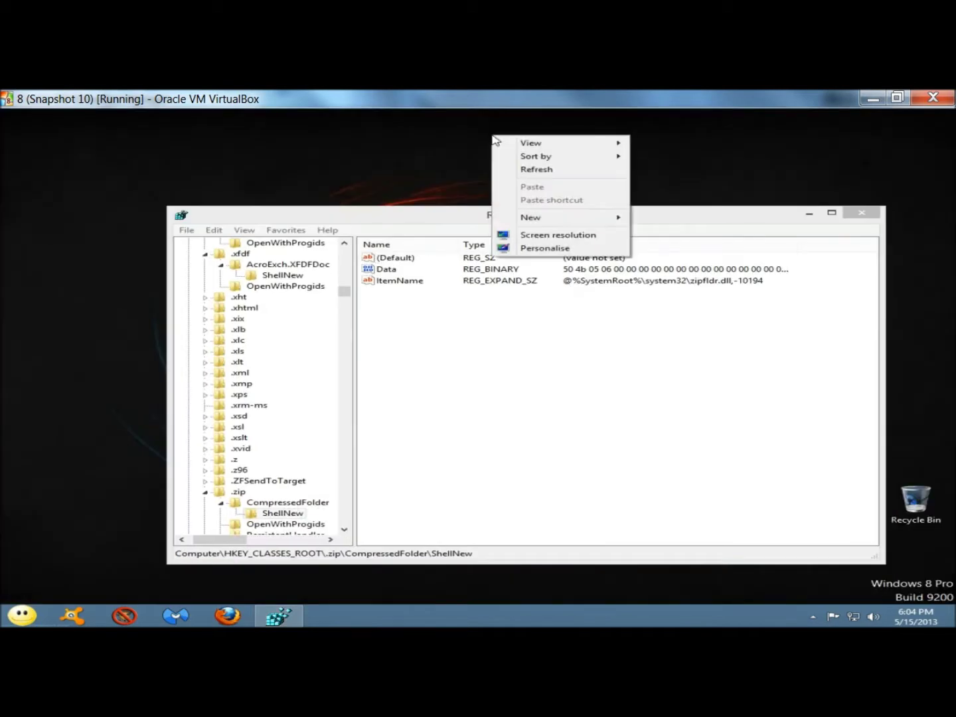
mouse_move(603, 221)
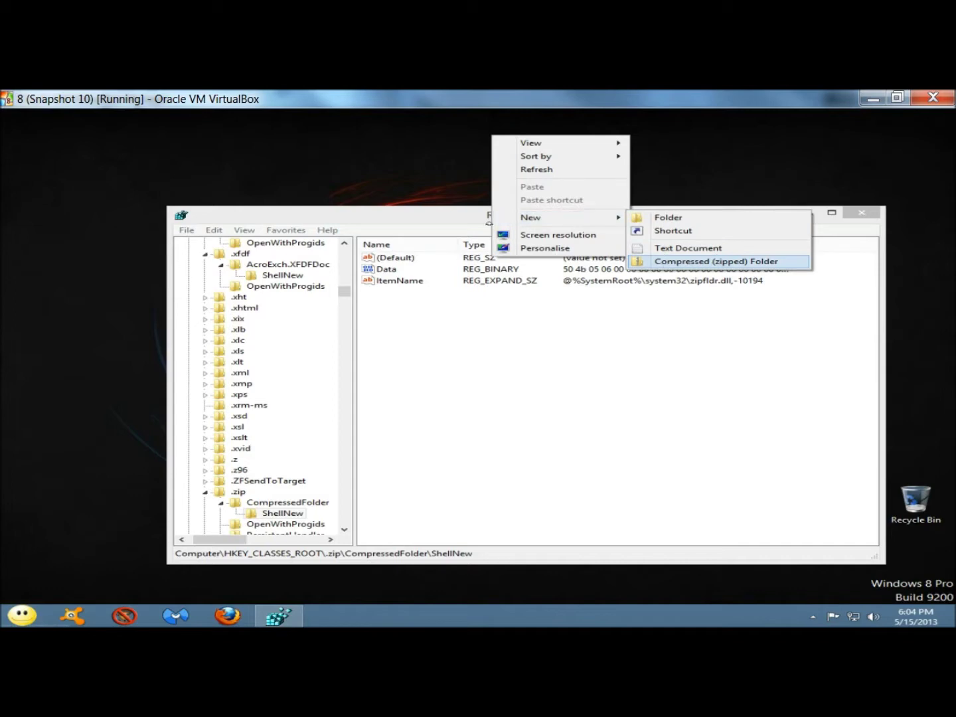
left_click(416, 176)
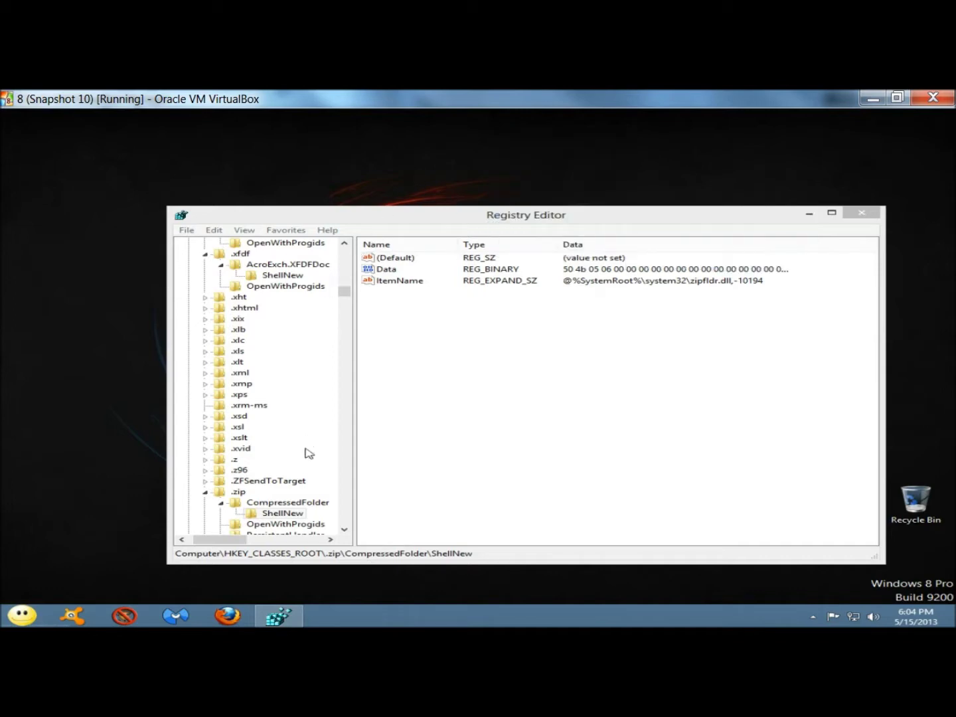
Rename the key to ShellNew%% again and verify the desktop New list.
right_click(295, 517)
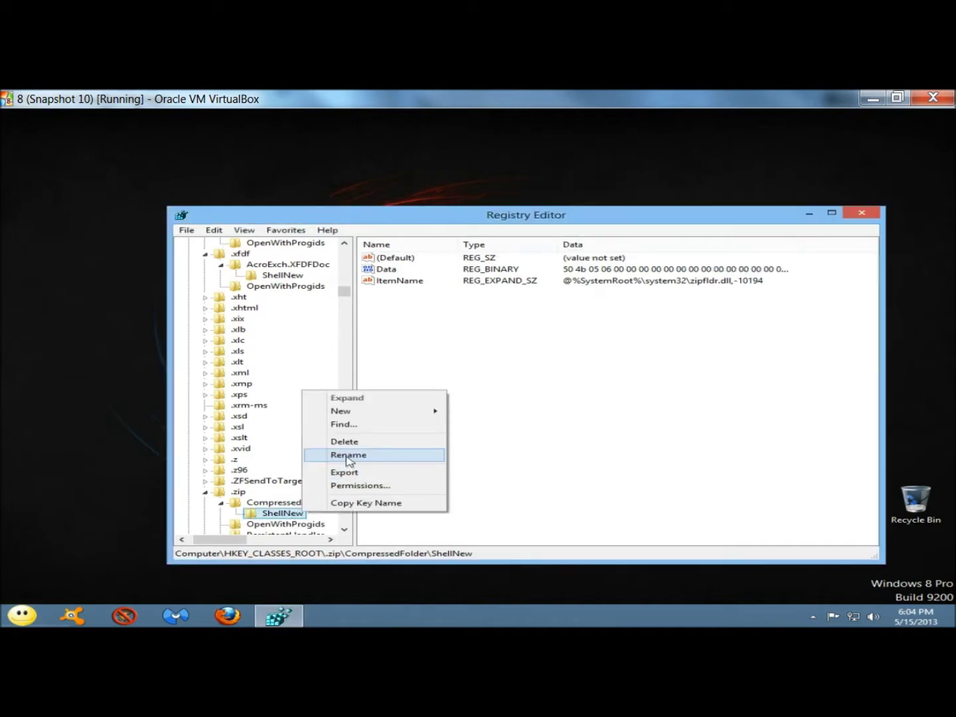
left_click(344, 455)
left_click(311, 512)
type("%%")
left_click(555, 155)
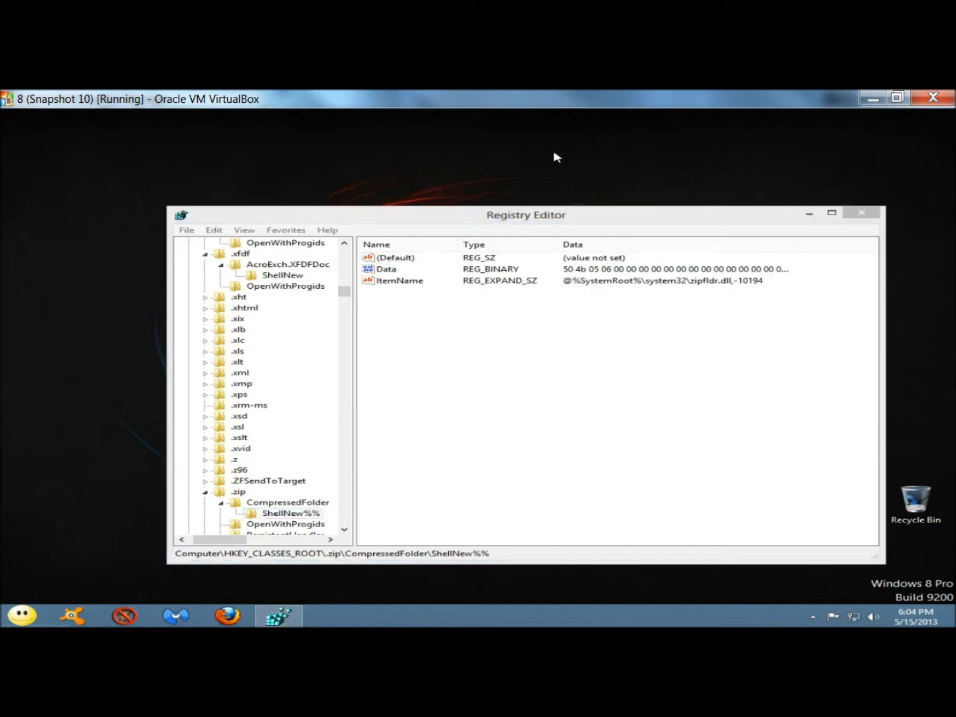
right_click(555, 155)
mouse_move(621, 234)
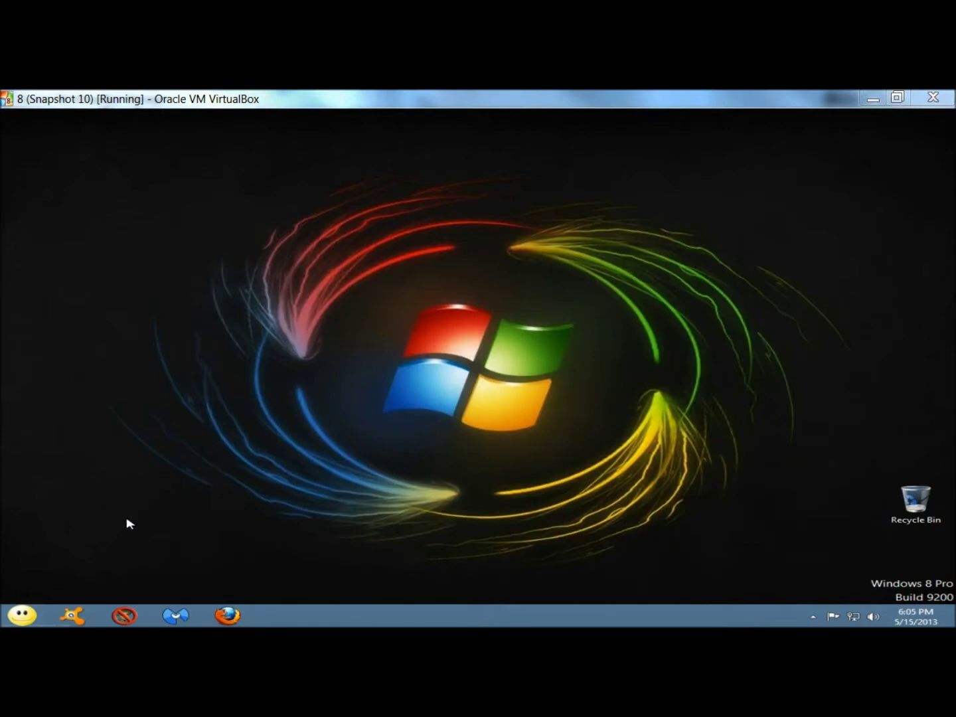
Launch regedit from the Start menu search and approve the User Account Control prompt.
left_click(26, 617)
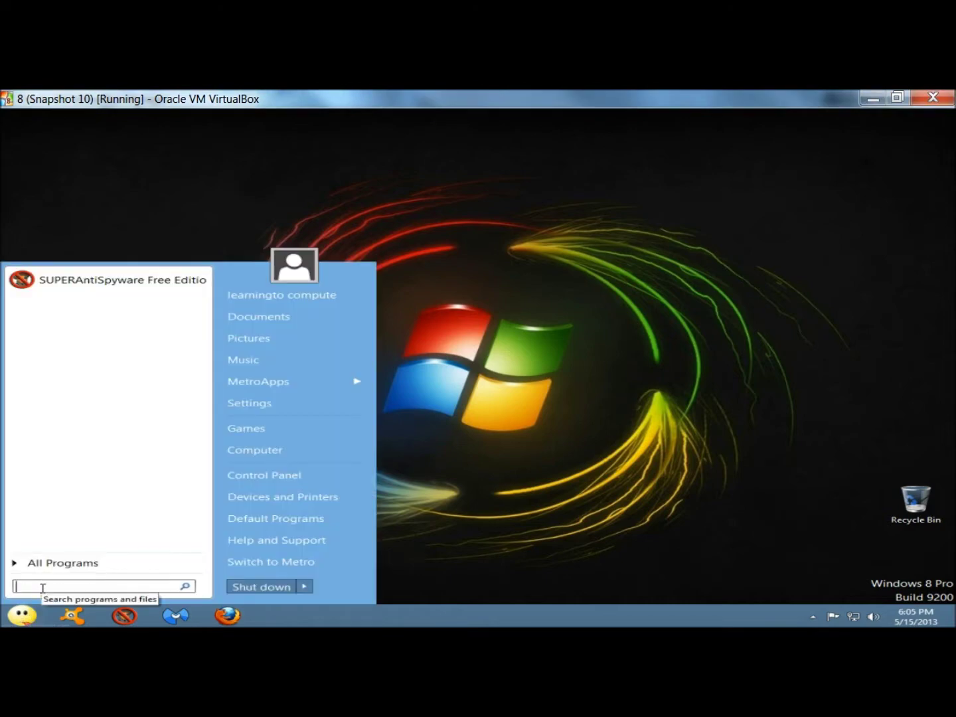
type("re")
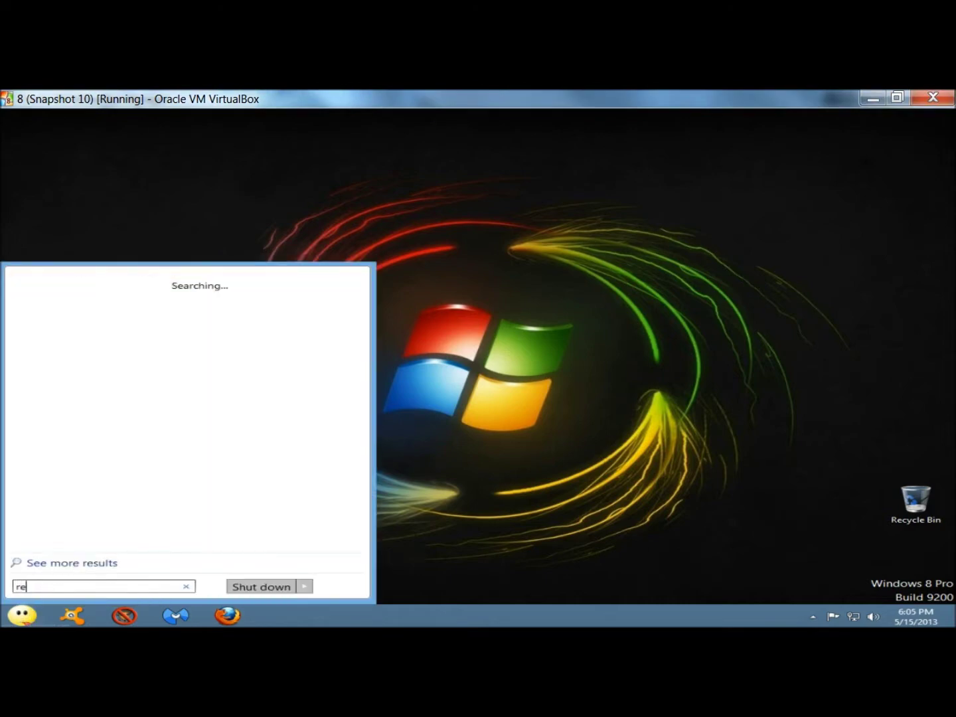
type("gedit")
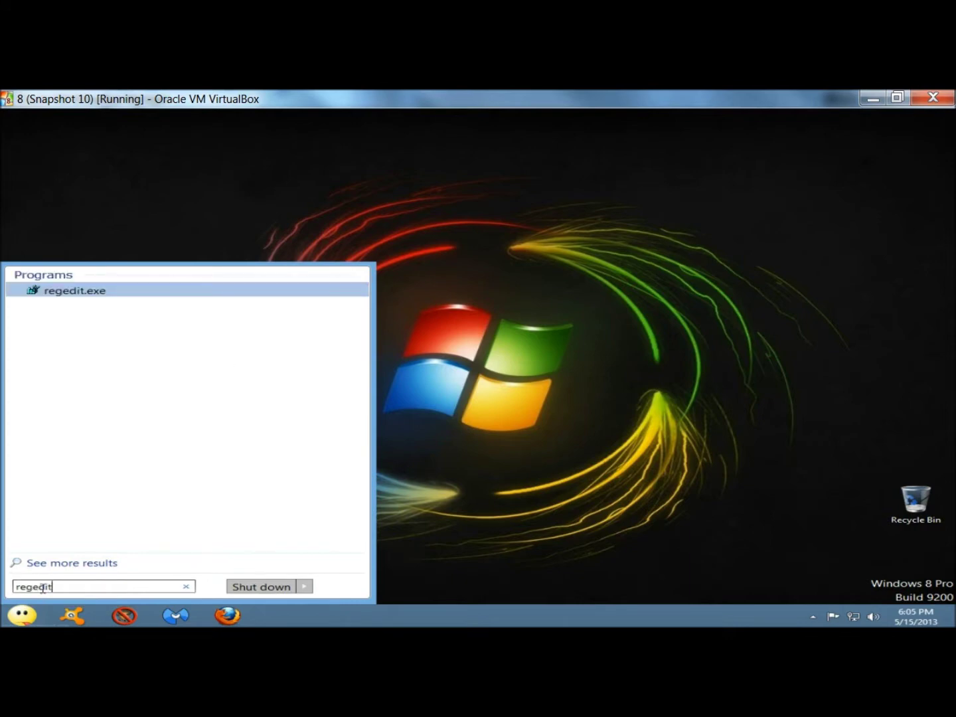
key("Return")
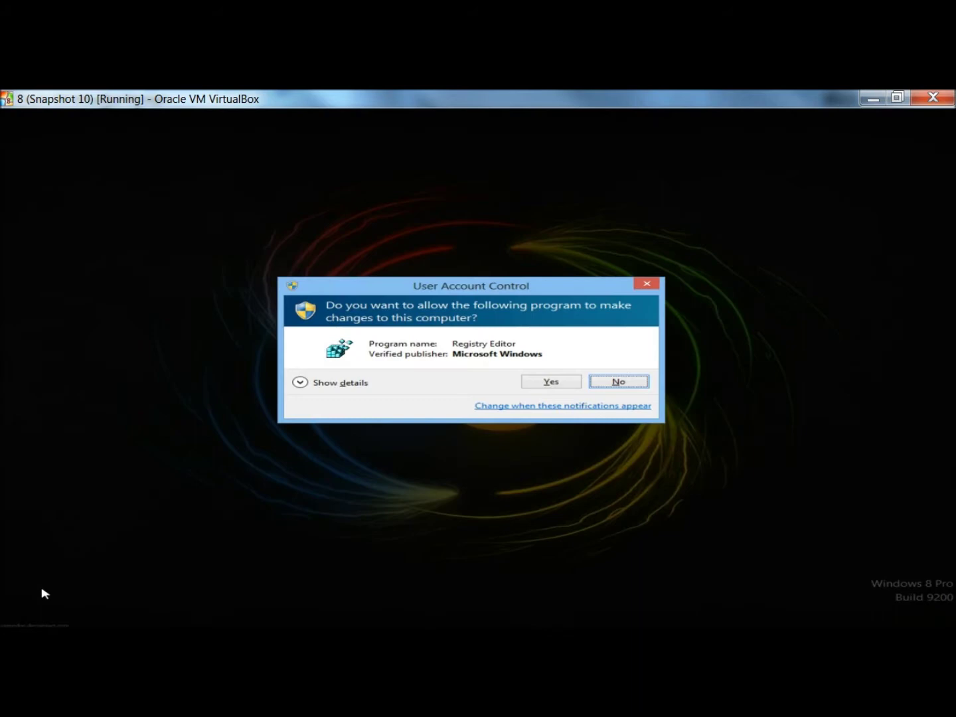
left_click(539, 381)
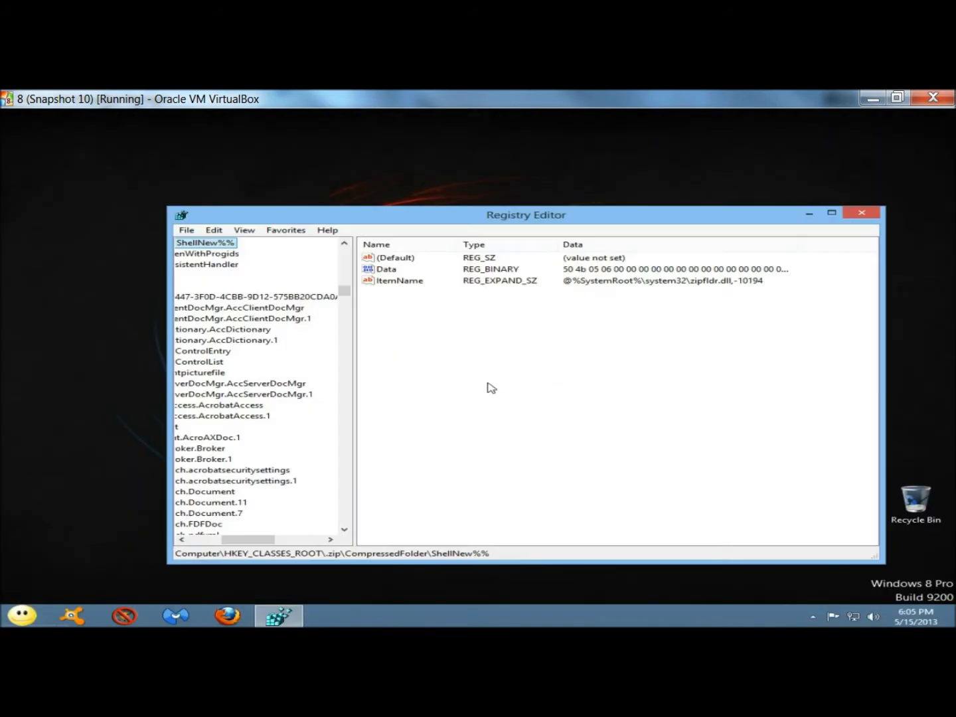
Maximize Registry Editor, check that .zip\CompressedFolder still shows ShellNew%%, then close it.
key("super+Up")
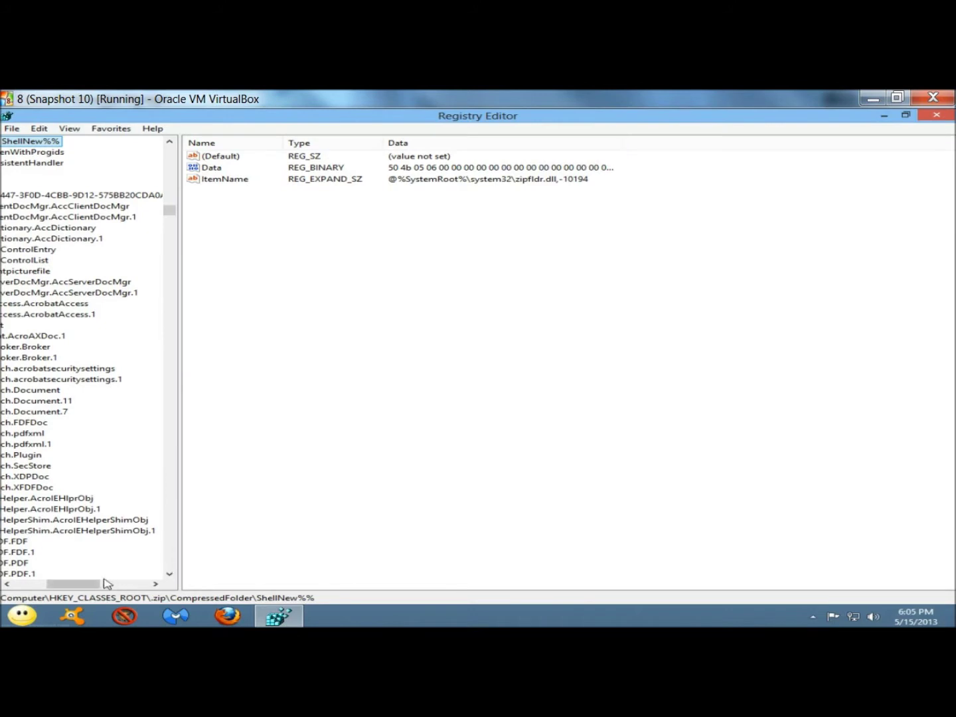
left_click_drag(83, 584, 40, 586)
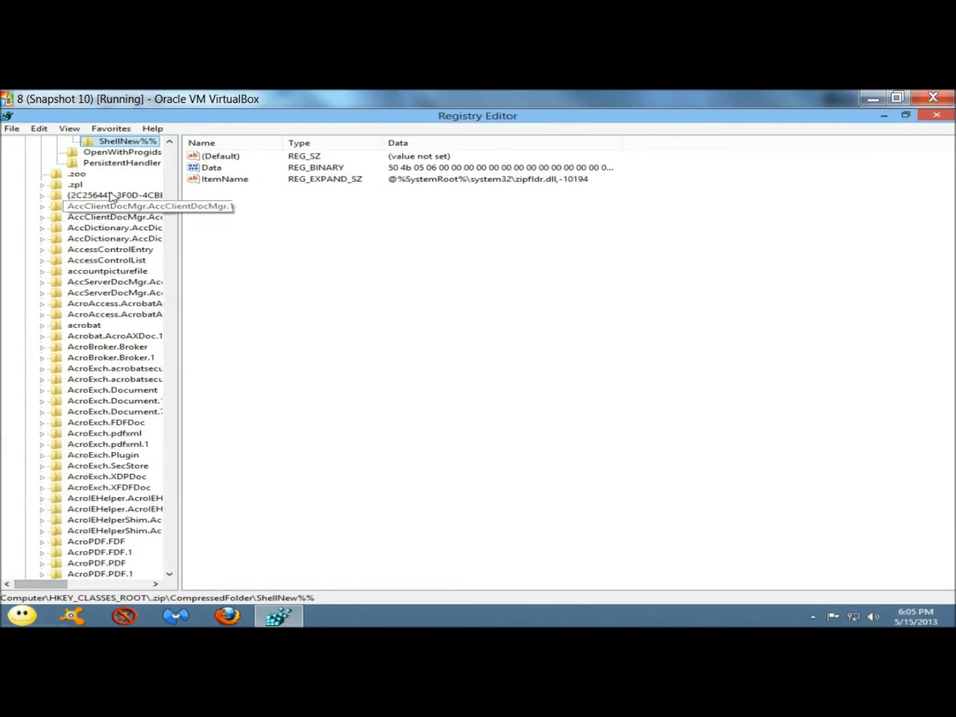
scroll(130, 171, "up", 5)
scroll(129, 170, "up", 8)
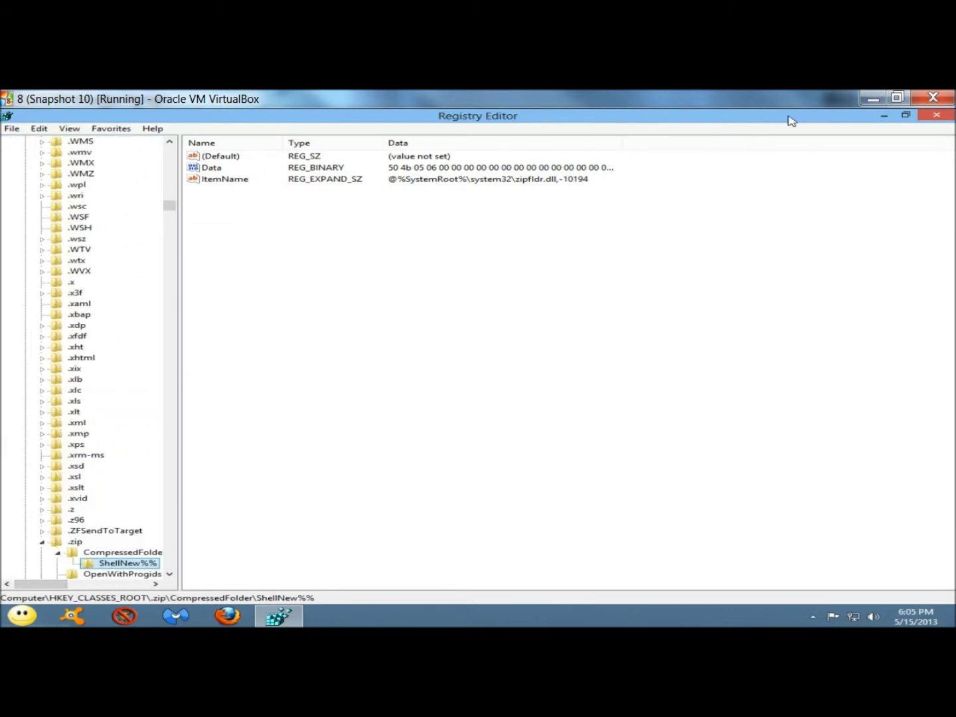
left_click(931, 117)
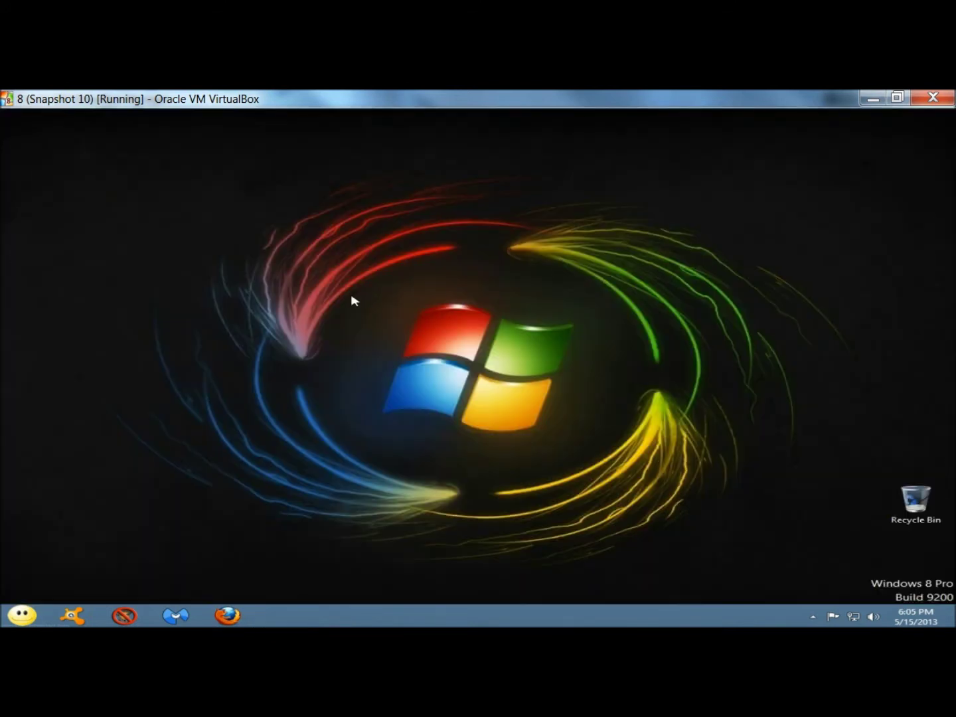